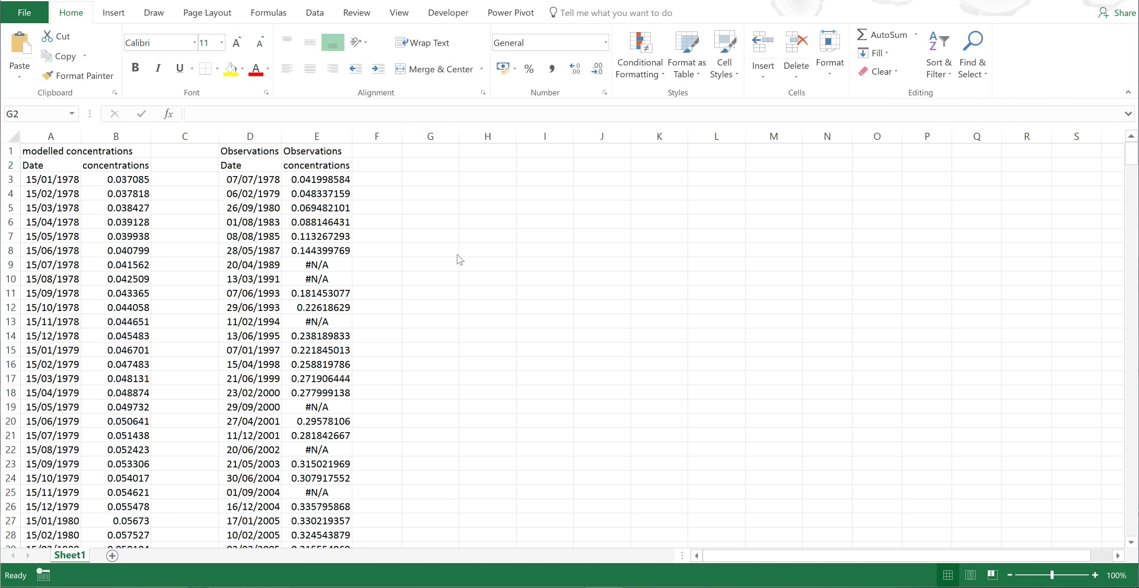
Inspect the observation and modelled headings and dates, jumping to the ends of columns A and D
left_click(327, 163)
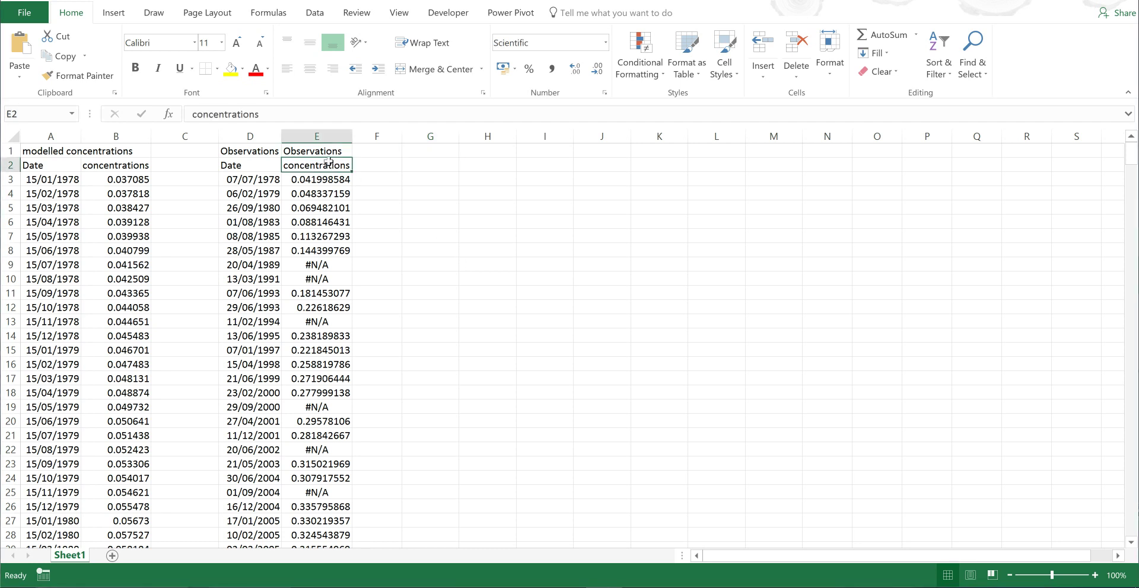
left_click(271, 181)
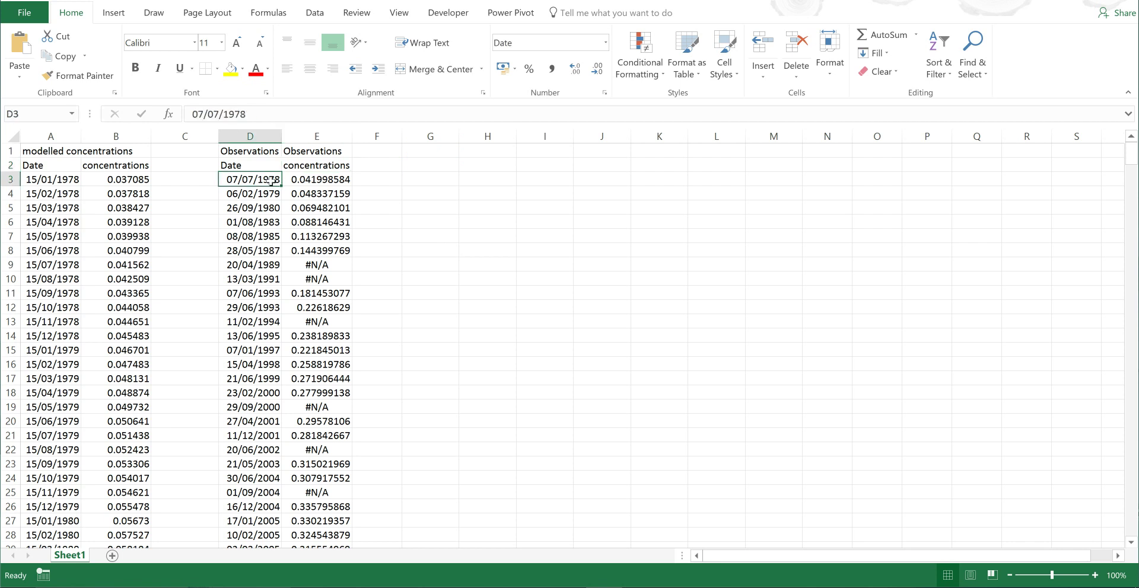
key("ctrl+Down")
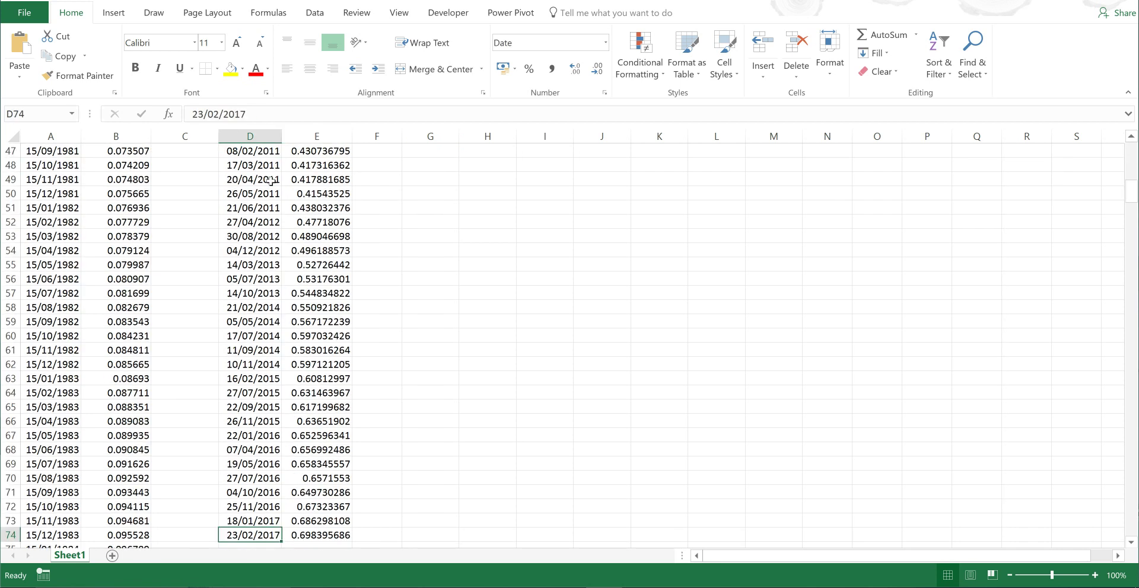
key("ctrl+Up")
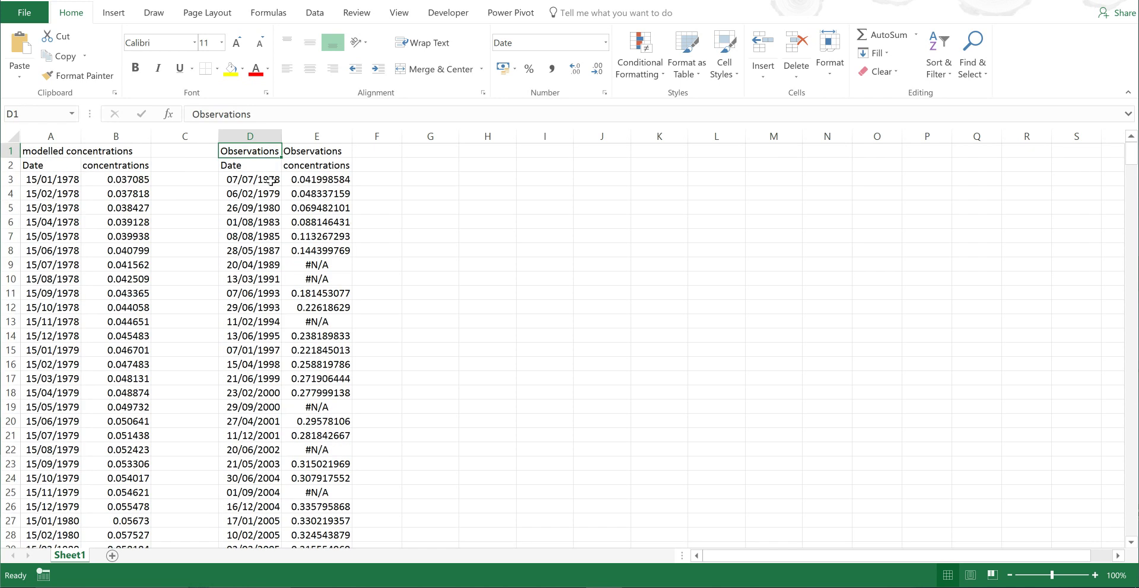
left_click(49, 152)
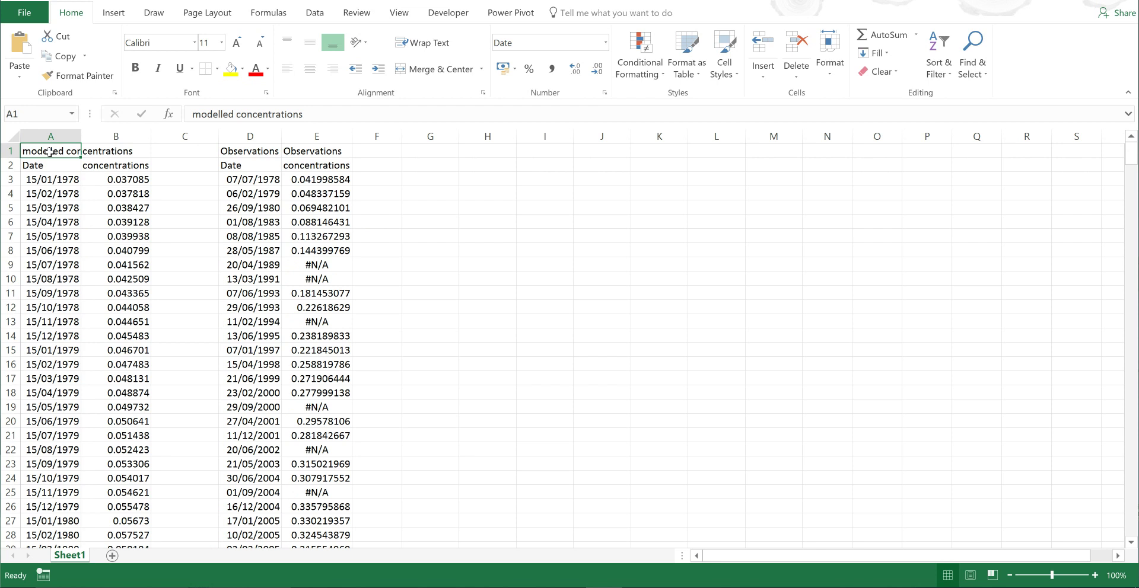
left_click(59, 178)
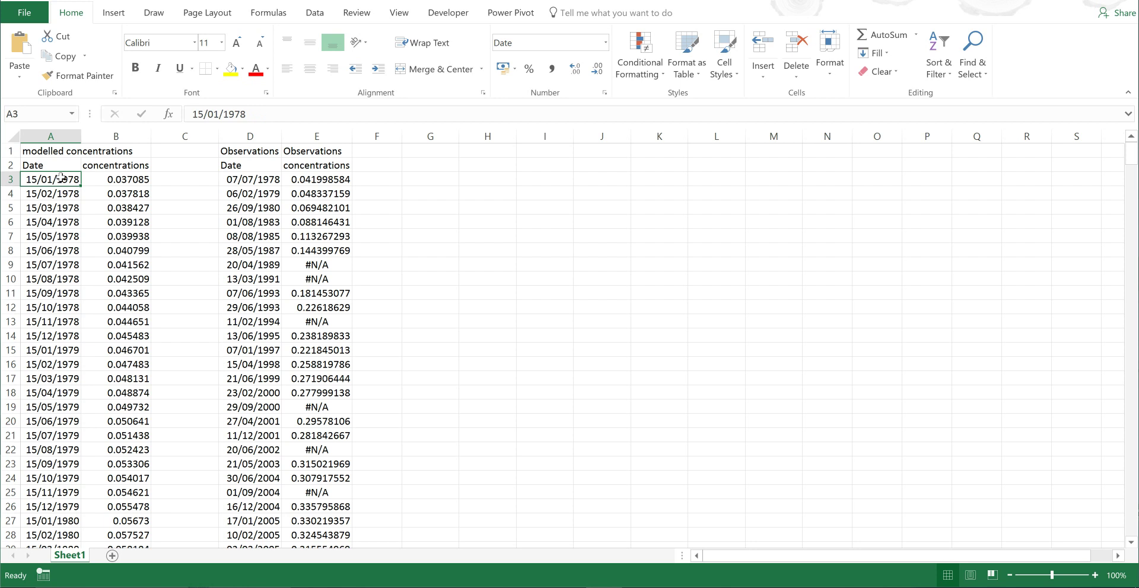
key("ctrl+Down")
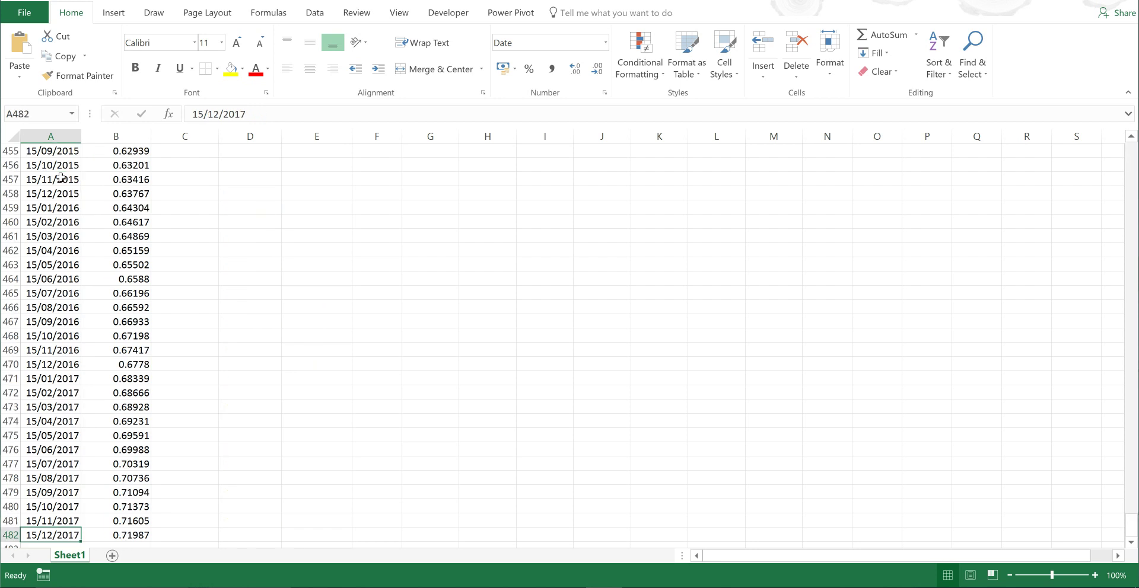
key("ctrl+Up")
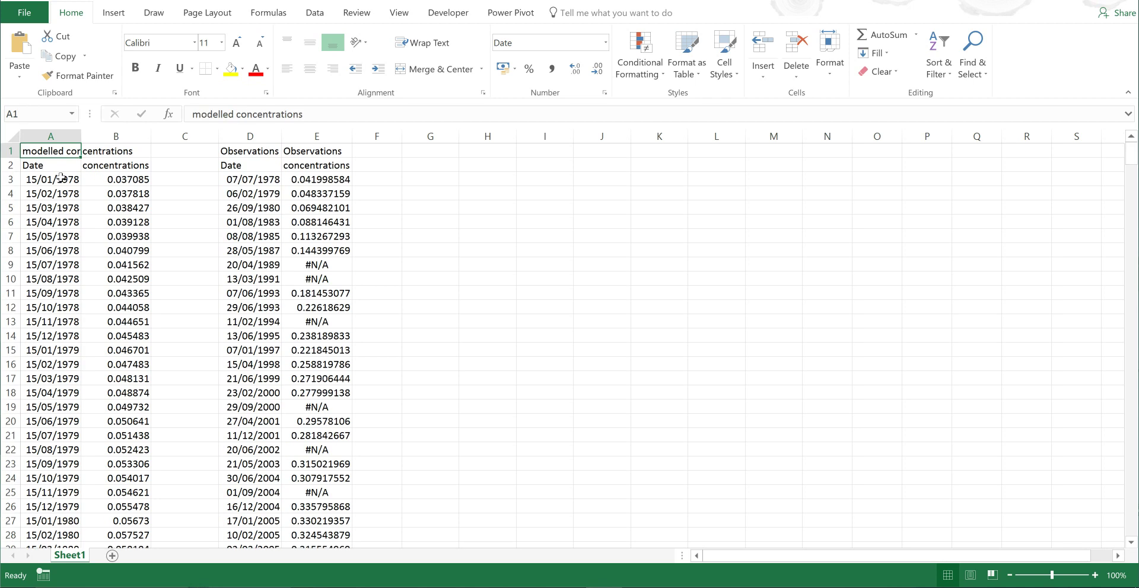
left_click(51, 137)
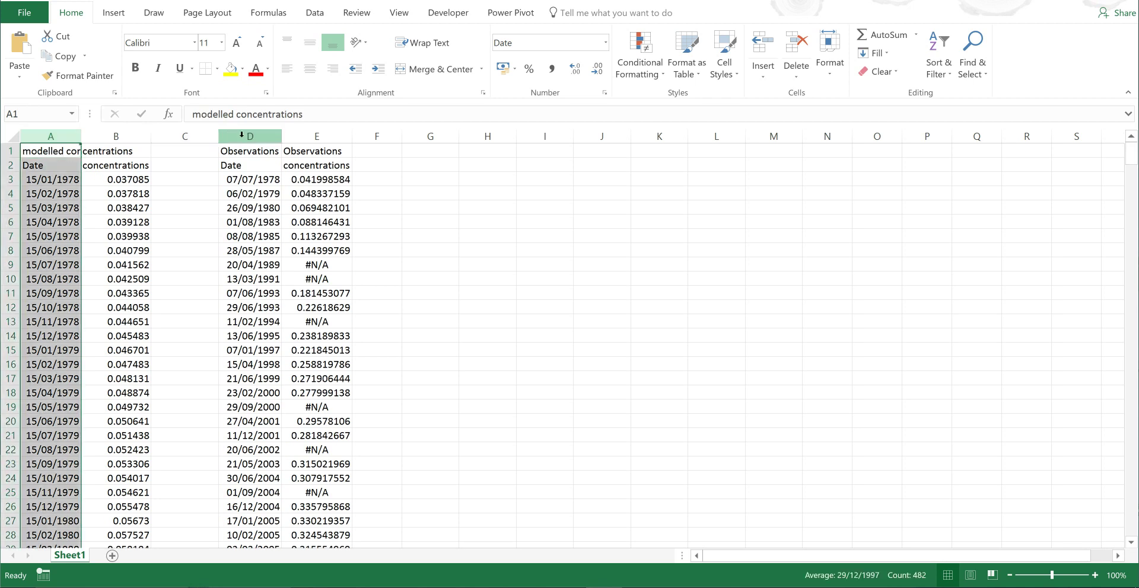
left_click(245, 136)
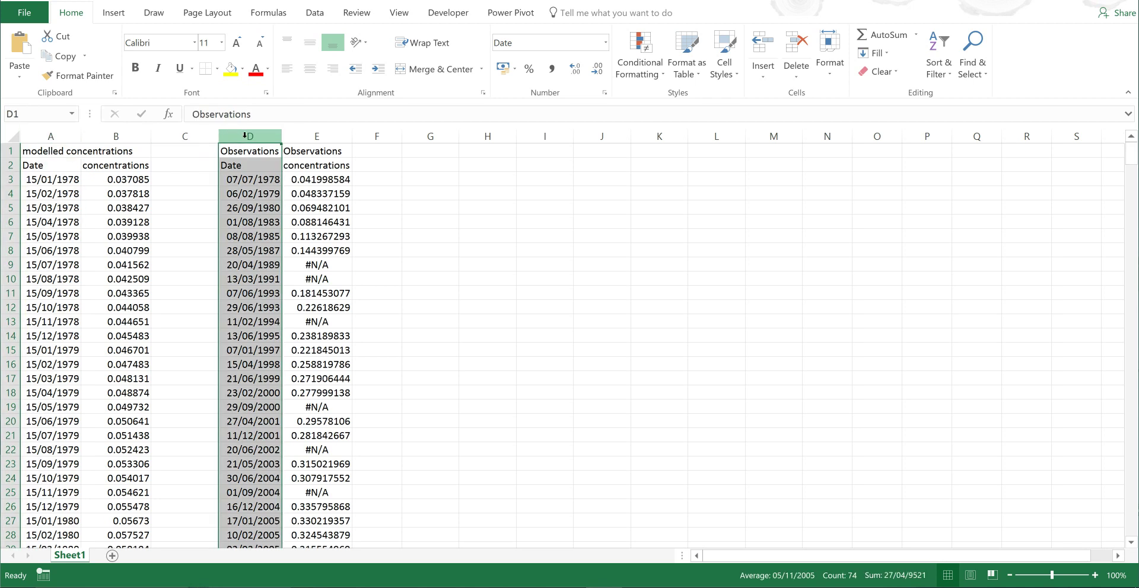
left_click(181, 180)
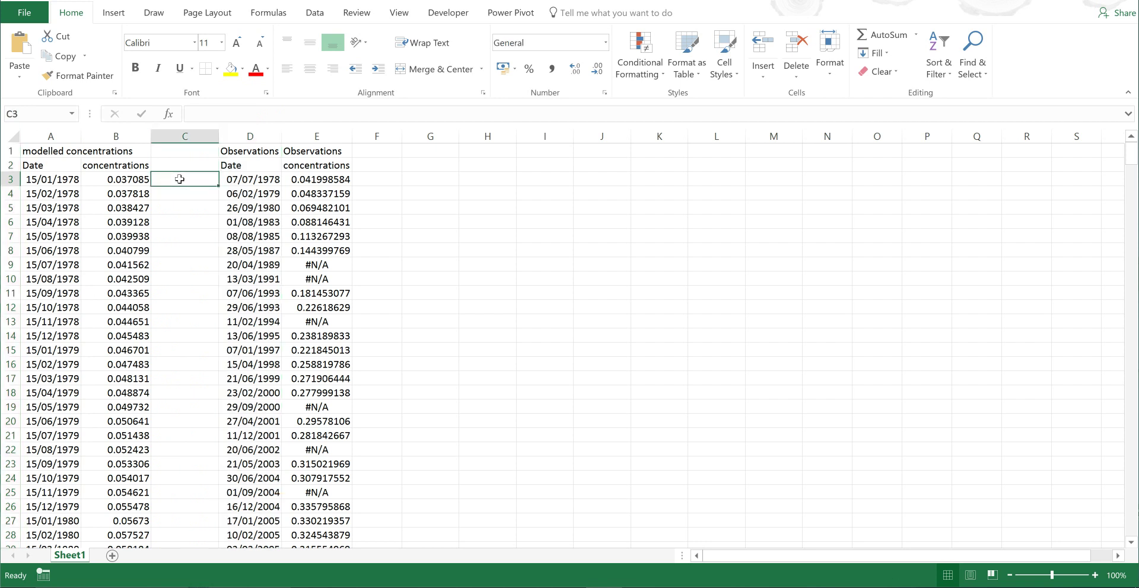
Start G3's formula as =INDEX($A$3:$A$482 with an absolute date range
left_click(426, 180)
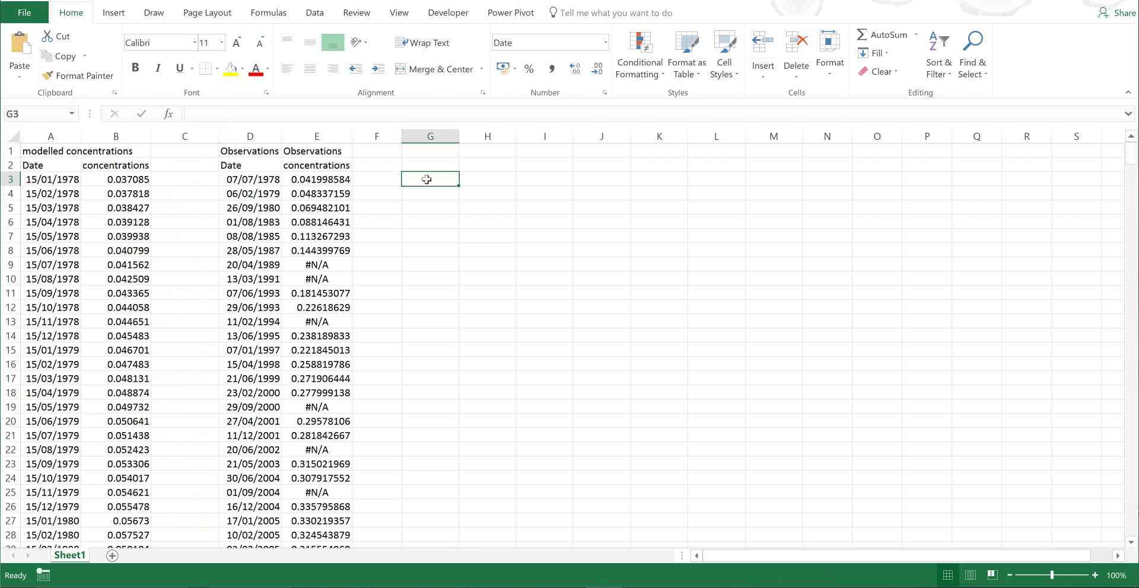
type("=index")
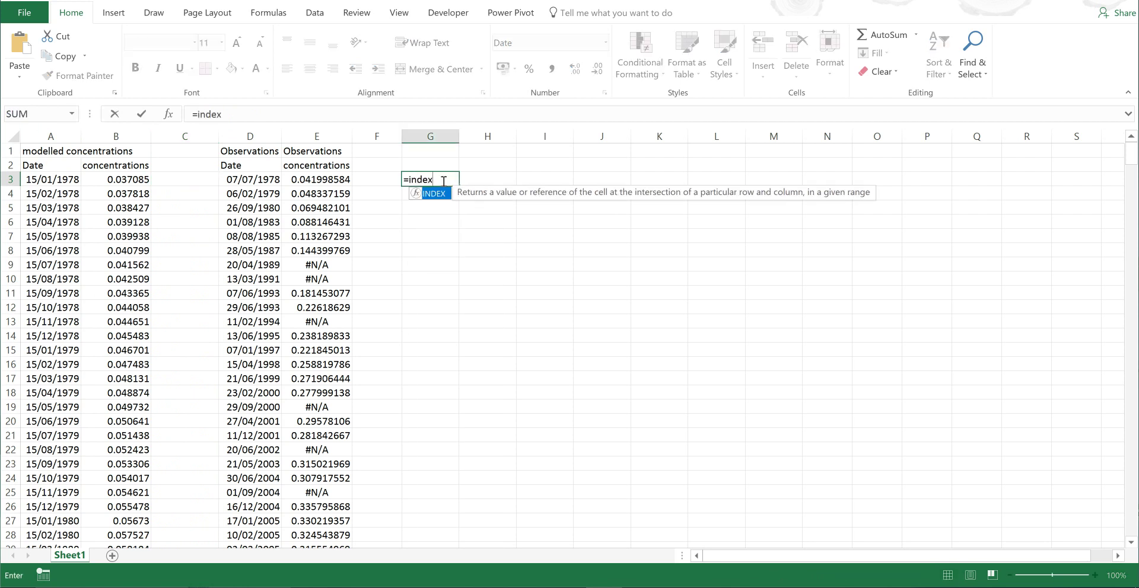
key("Tab")
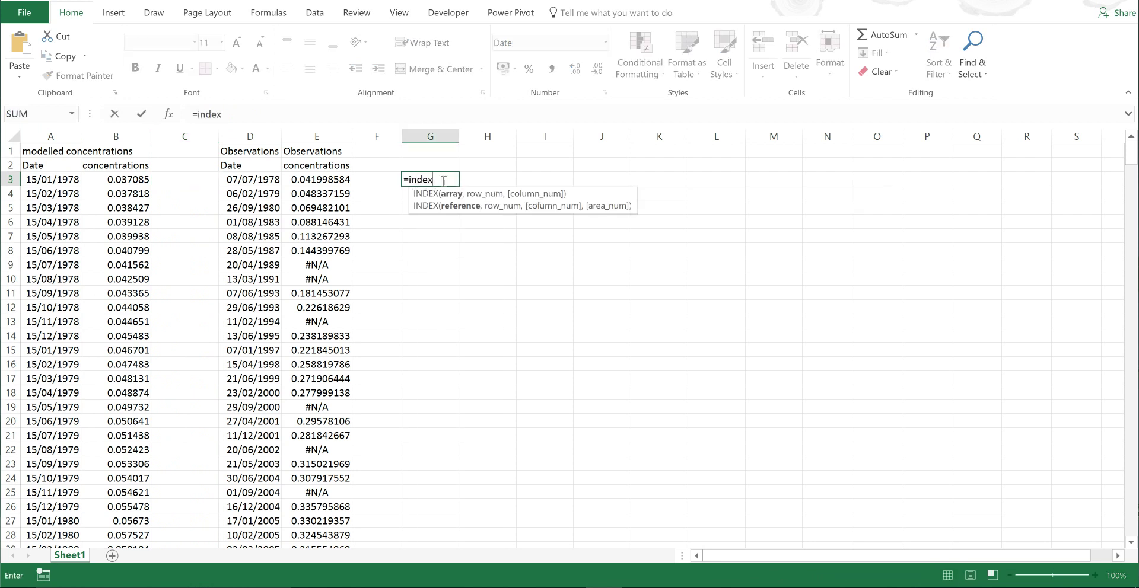
left_click(69, 180)
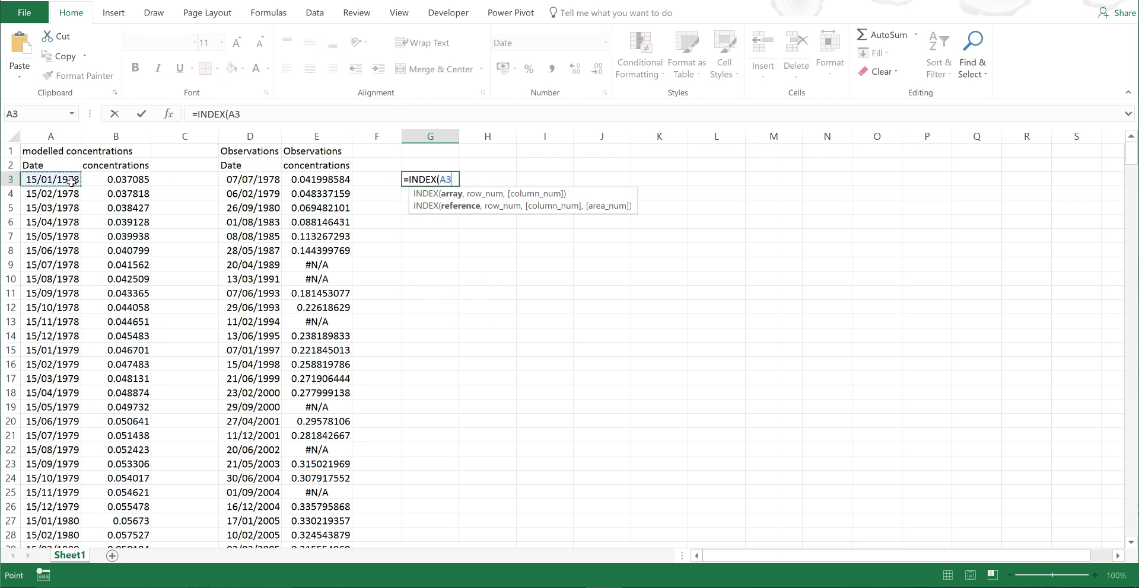
key("ctrl+shift+Down")
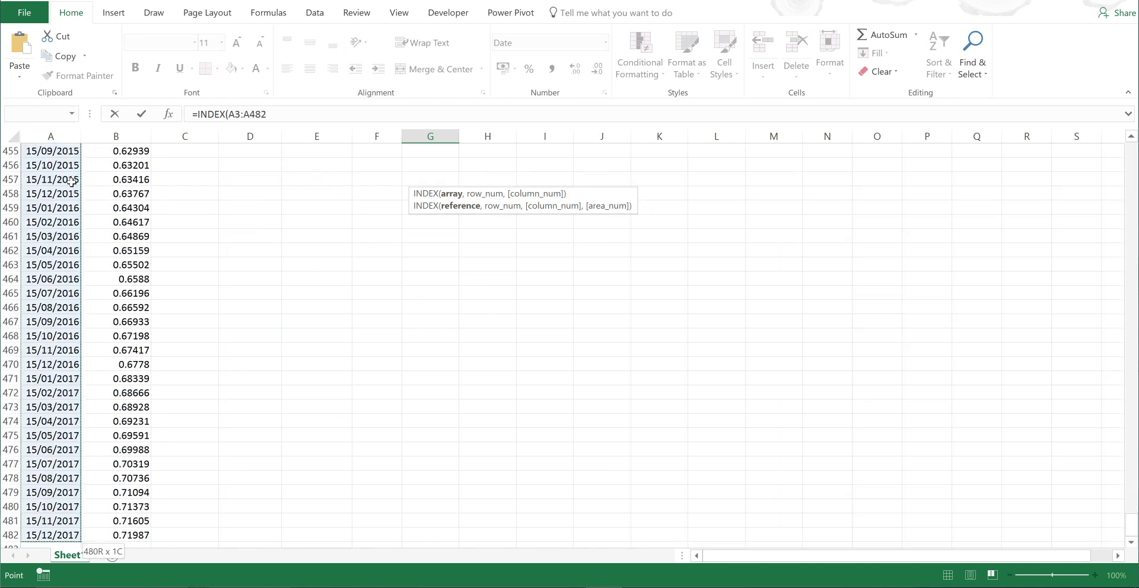
left_click(255, 115)
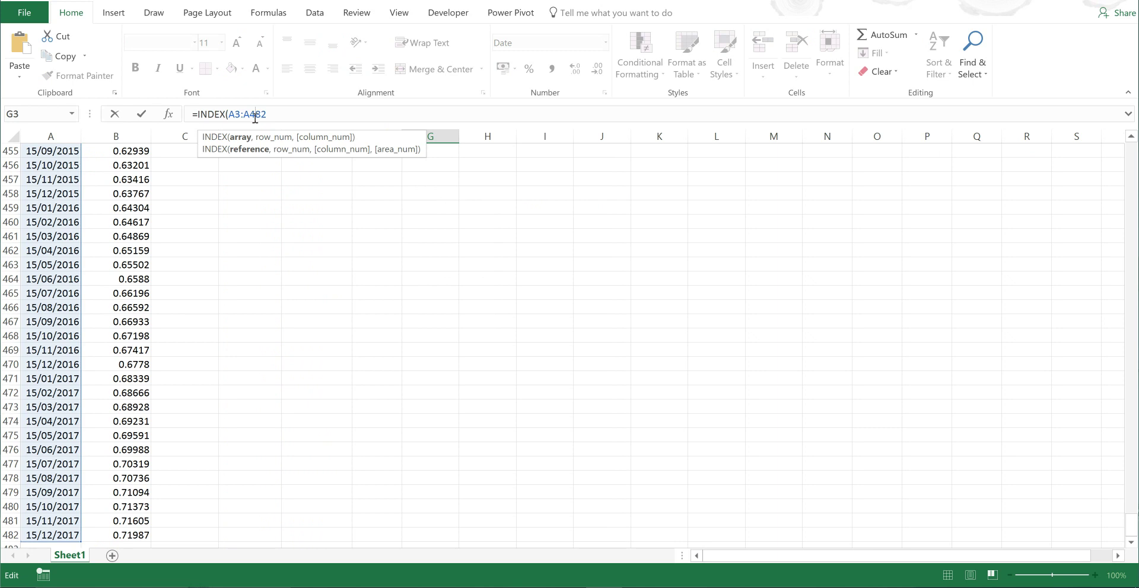
double_click(255, 115)
key("F4")
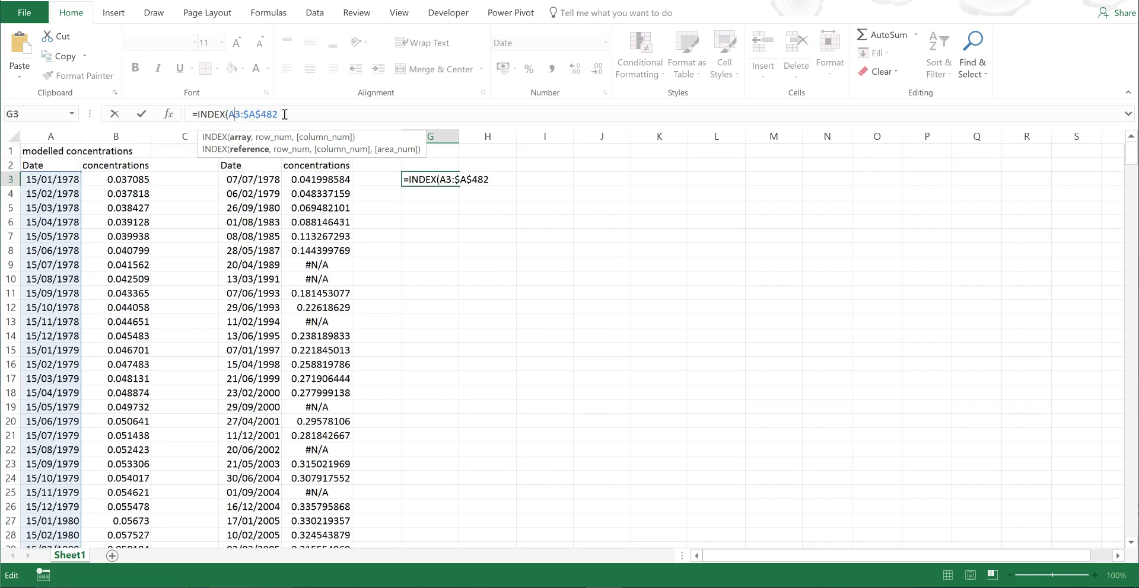
left_click(299, 116)
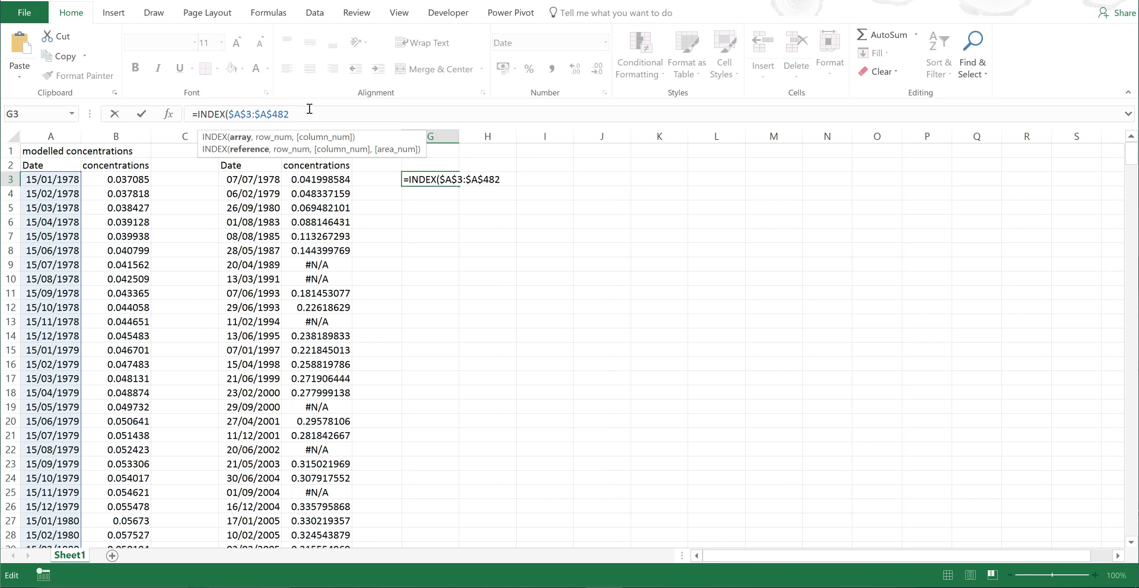
Extend the formula with nested MATCH, MIN and ABS functions
type(",match")
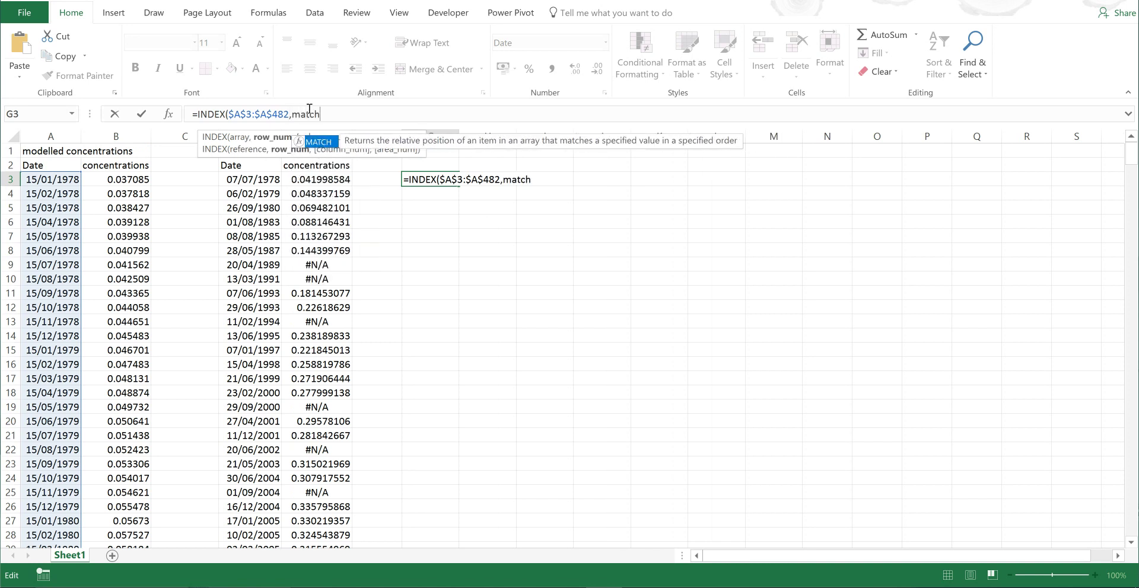
key("Tab")
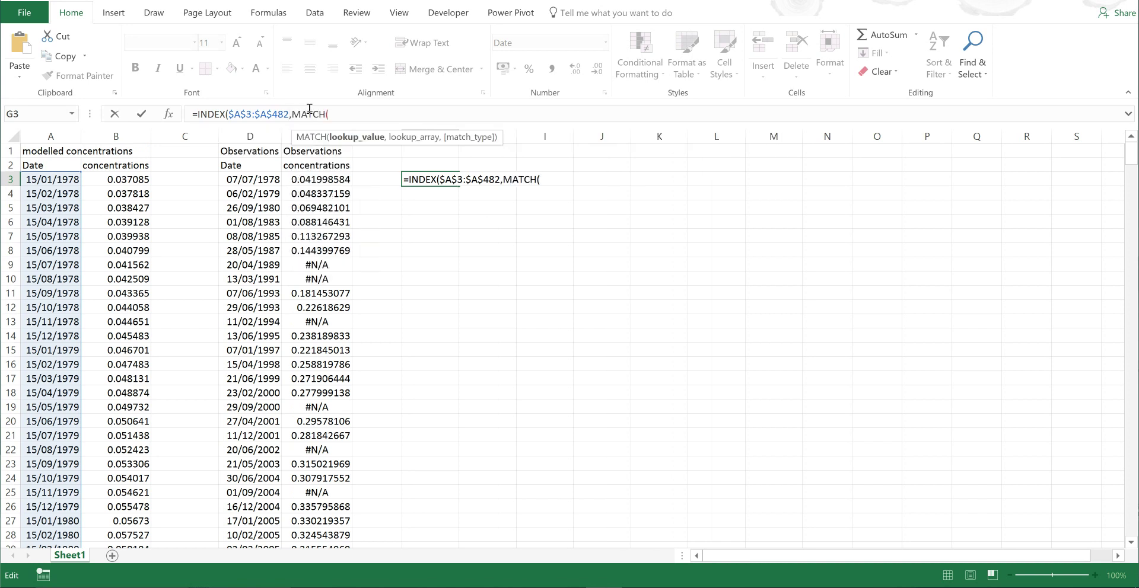
type("min")
key("Tab")
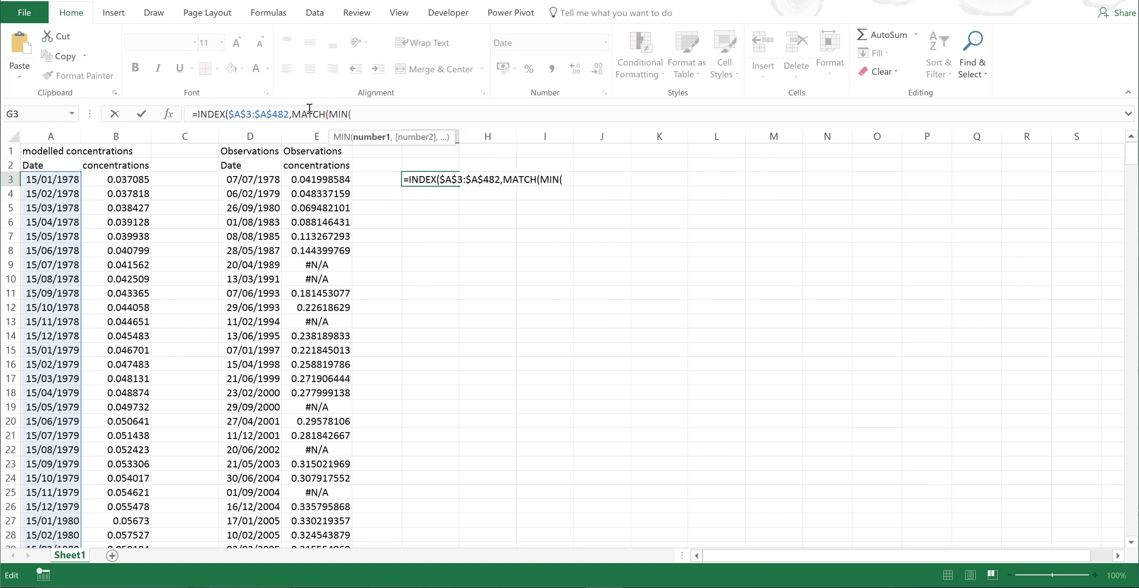
type("abs")
key("Tab")
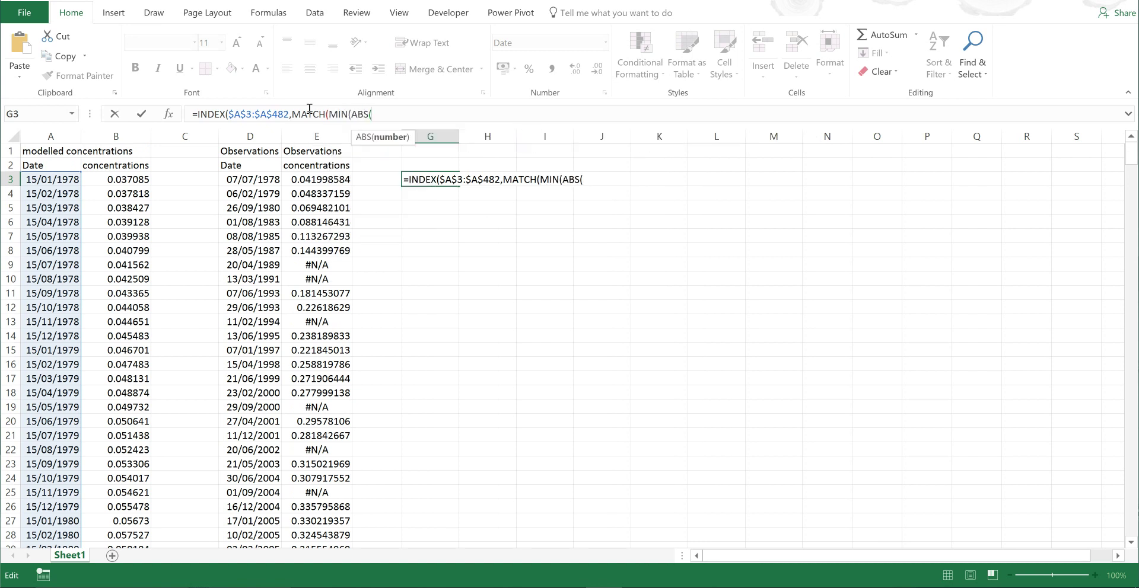
Fill in MIN's argument as ABS($A$3:$A$482-D3) and close it
left_click_drag(262, 116, 288, 115)
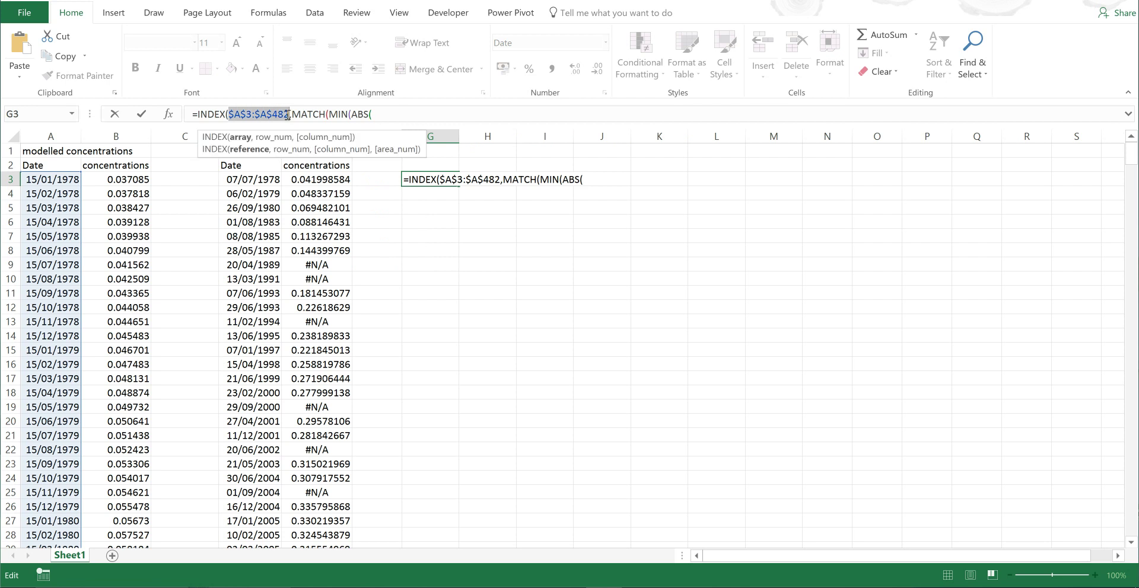
left_click(383, 115)
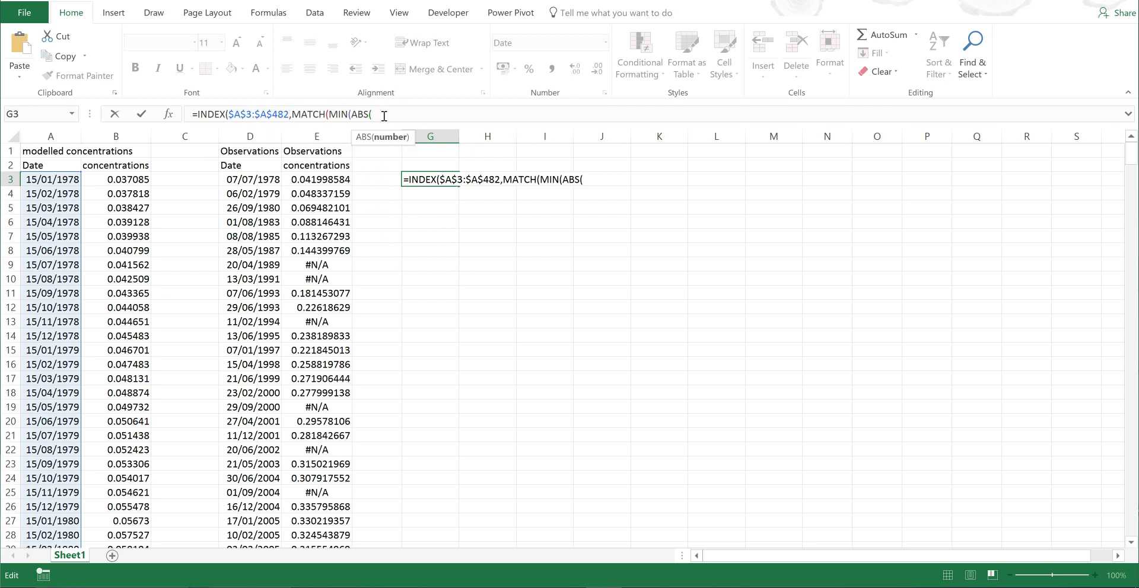
key("ctrl+v")
type("-")
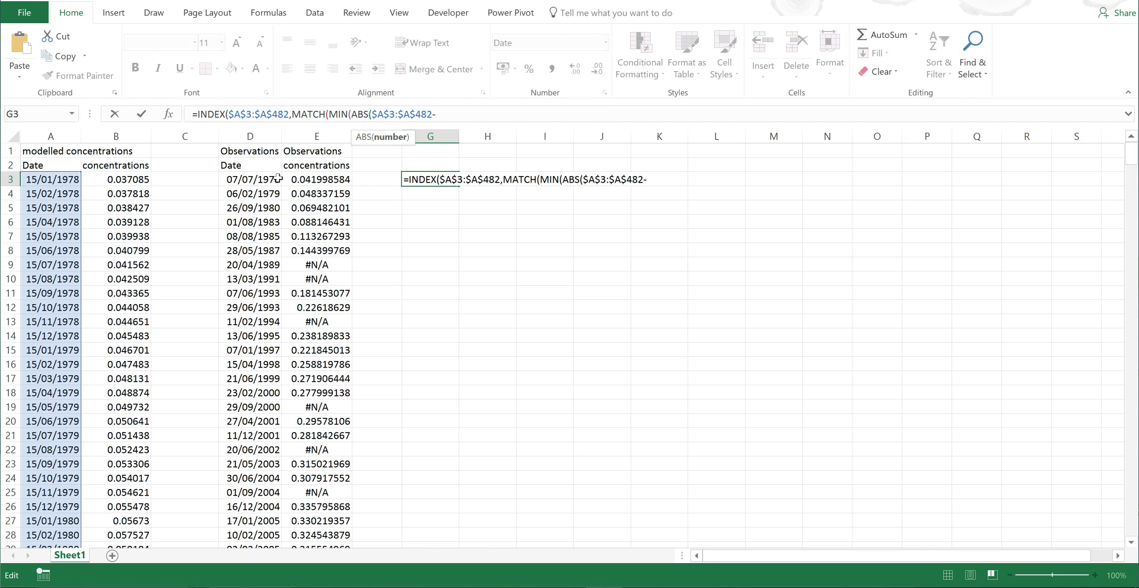
left_click(278, 177)
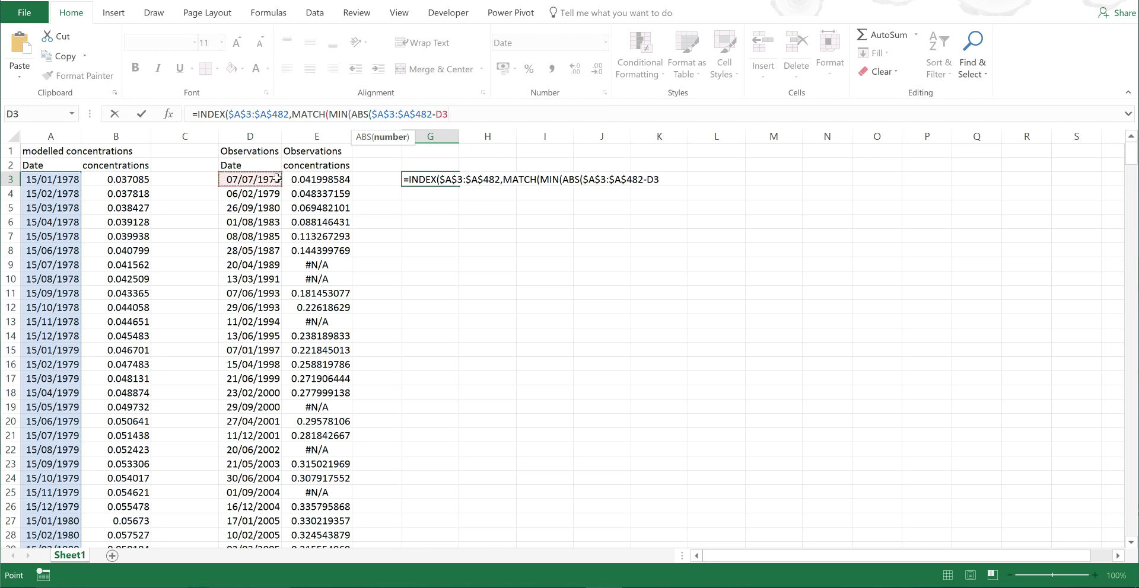
type("))")
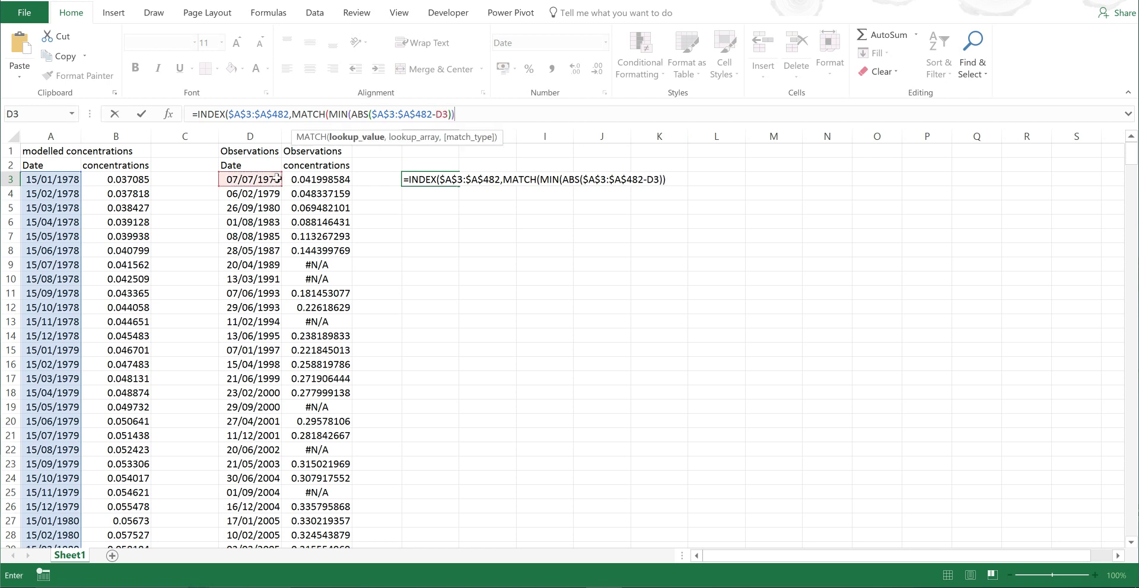
type(",")
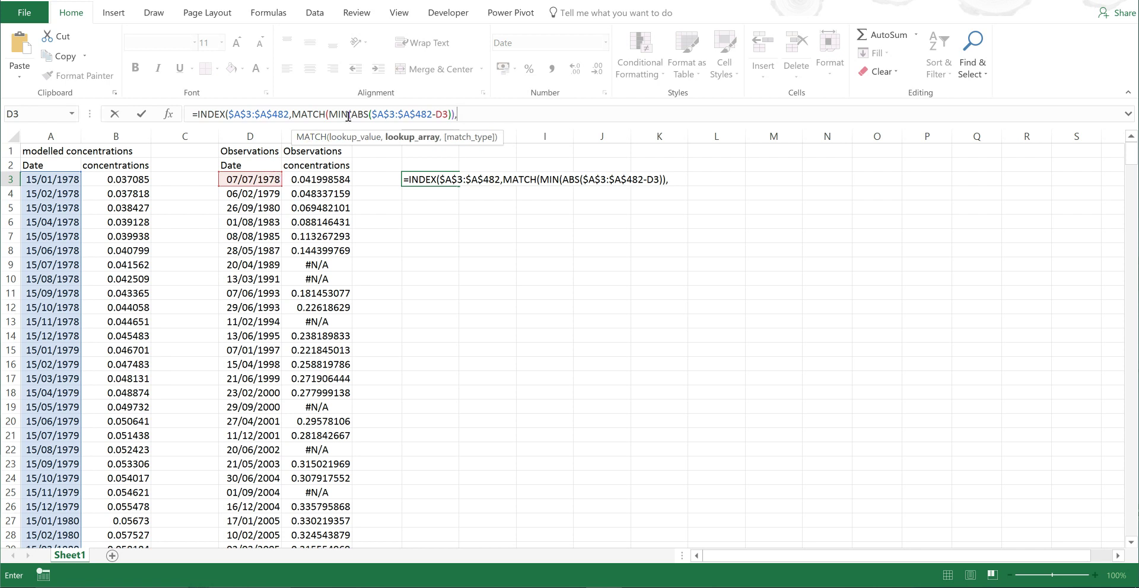
Reuse ABS($A$3:$A$482-D3) as MATCH's lookup array with exact match 0
left_click_drag(354, 115, 452, 114)
key("ctrl+c")
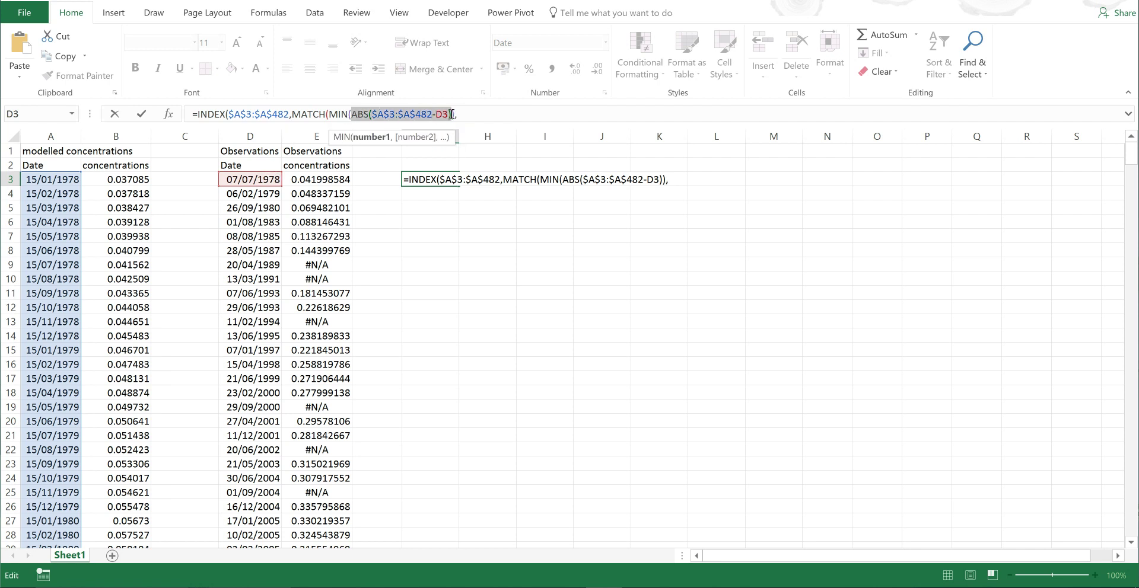
left_click(508, 117)
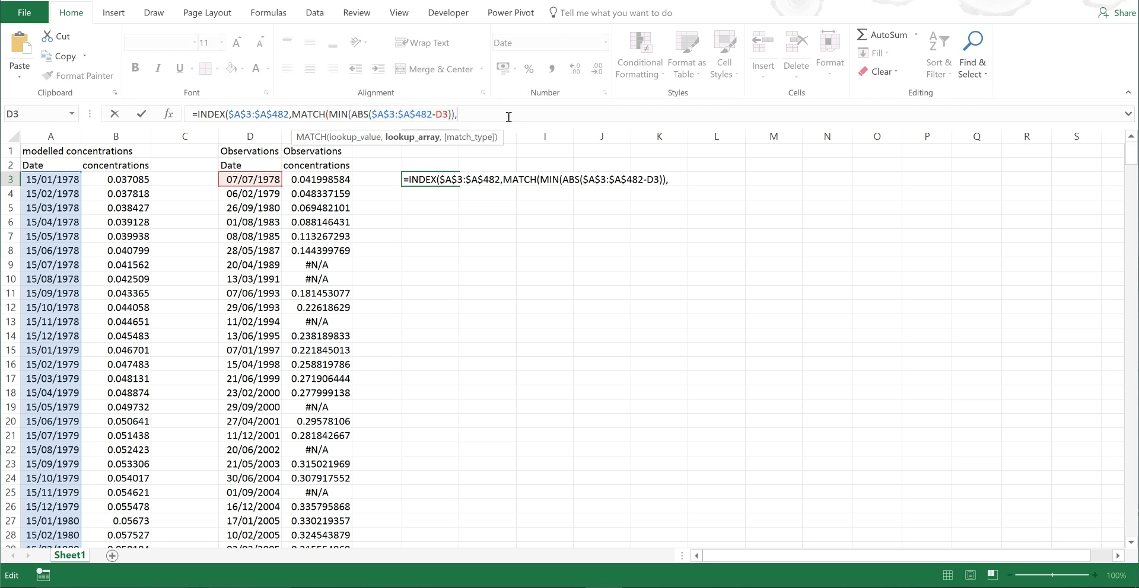
key("ctrl+v")
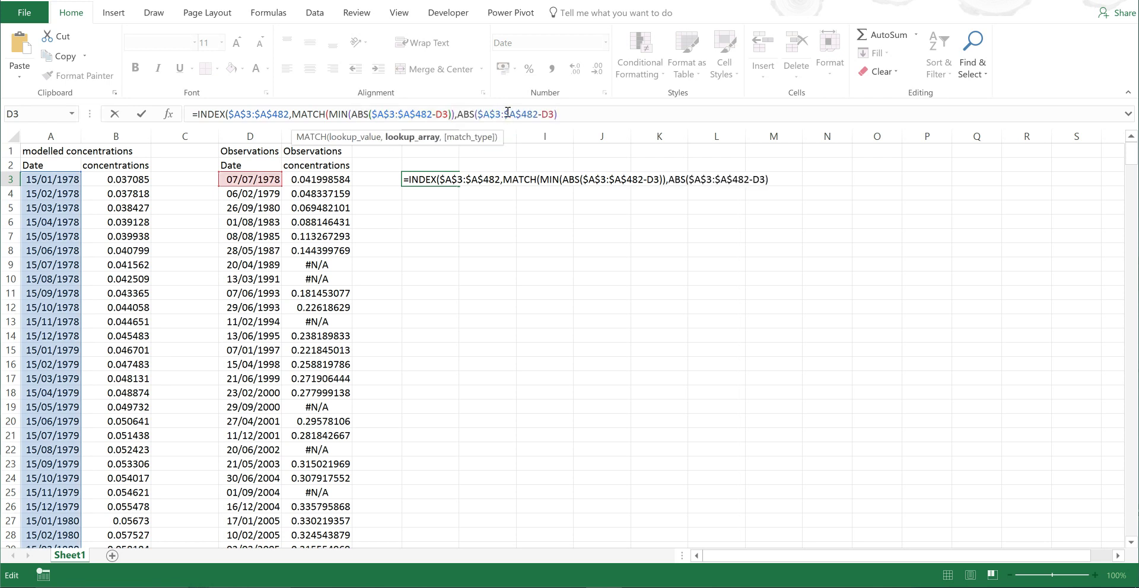
type(",0")
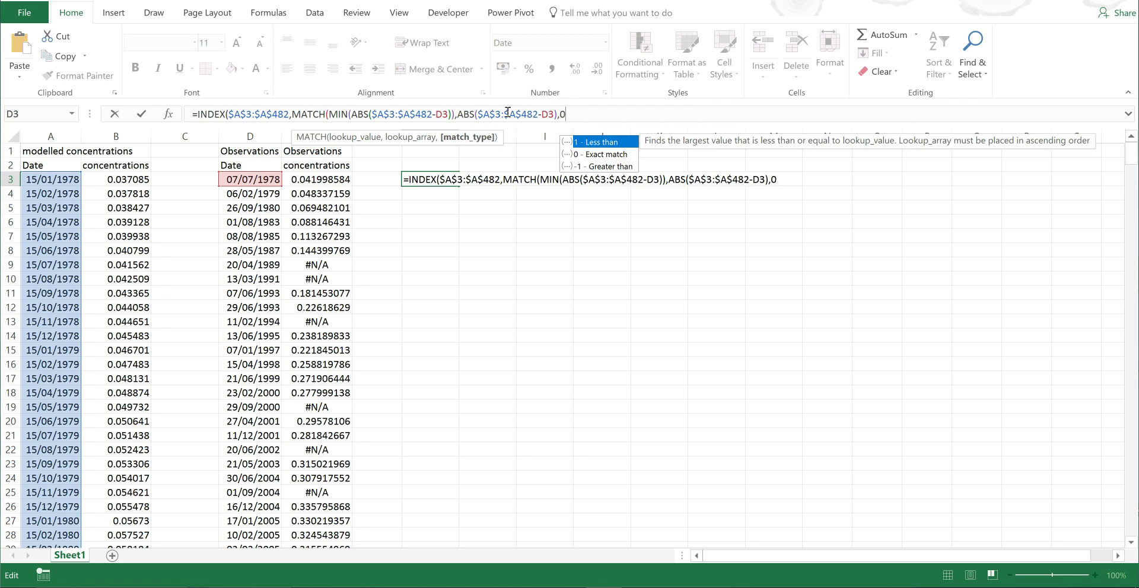
type("))")
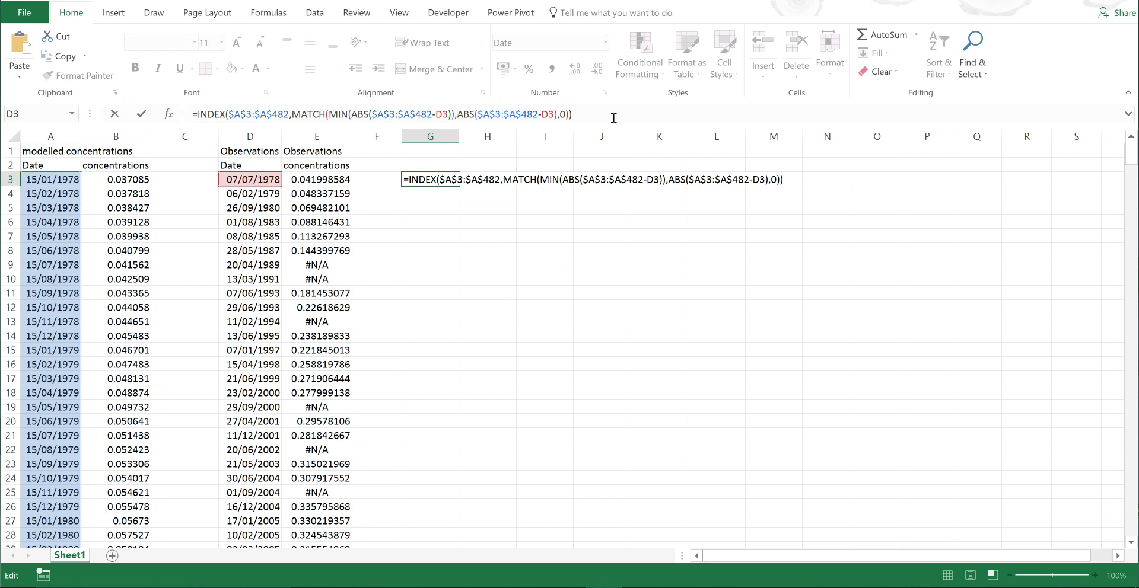
Commit G3 as an array formula, fill it to G7, and compare with D3:D7
key("ctrl+shift+Return")
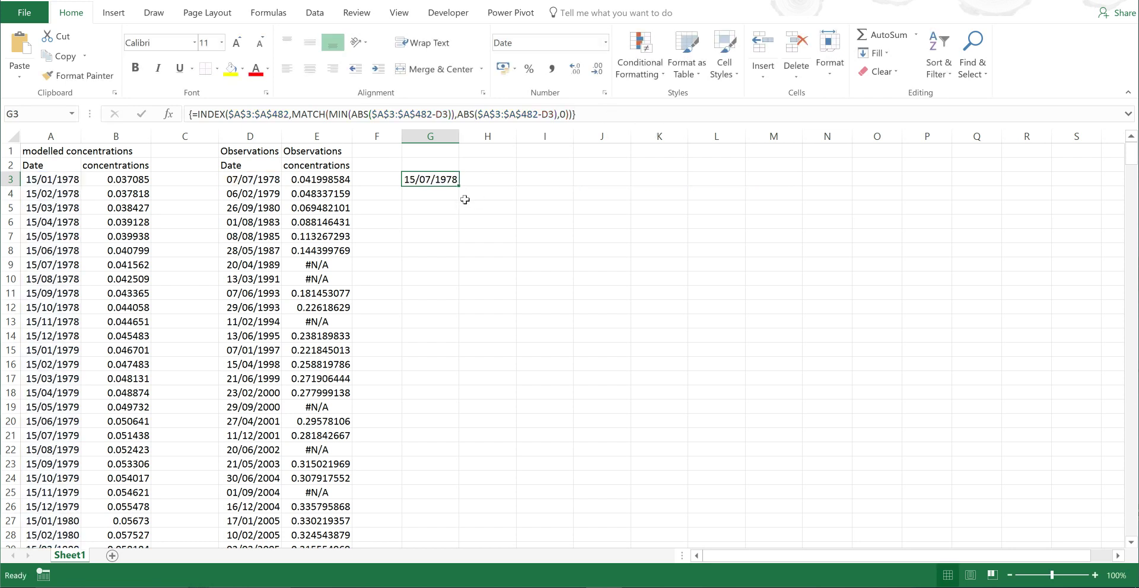
left_click_drag(460, 186, 458, 240)
left_click(490, 191)
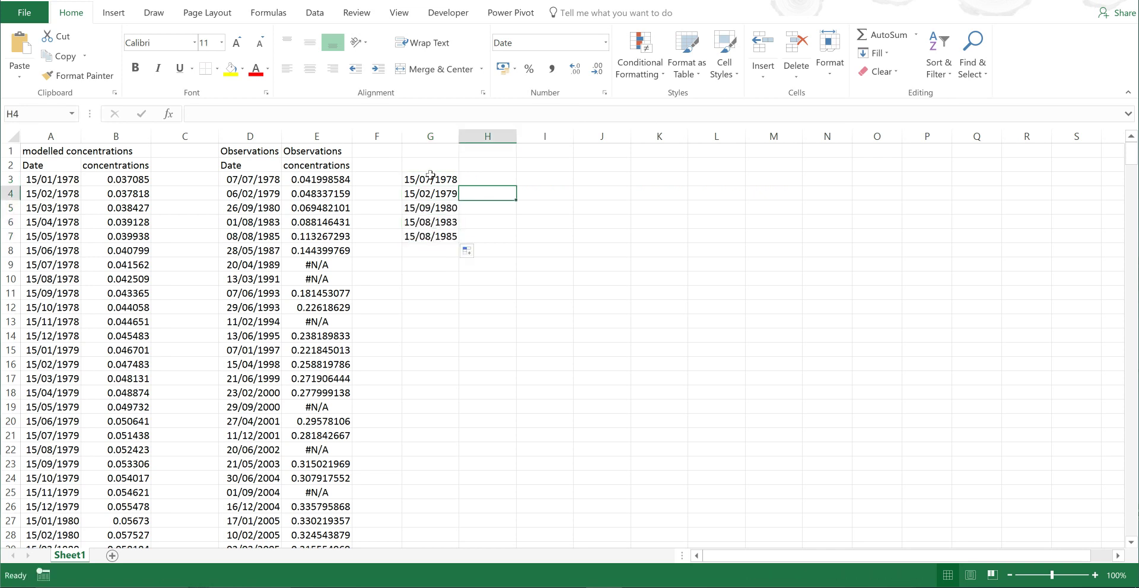
left_click_drag(431, 179, 431, 231)
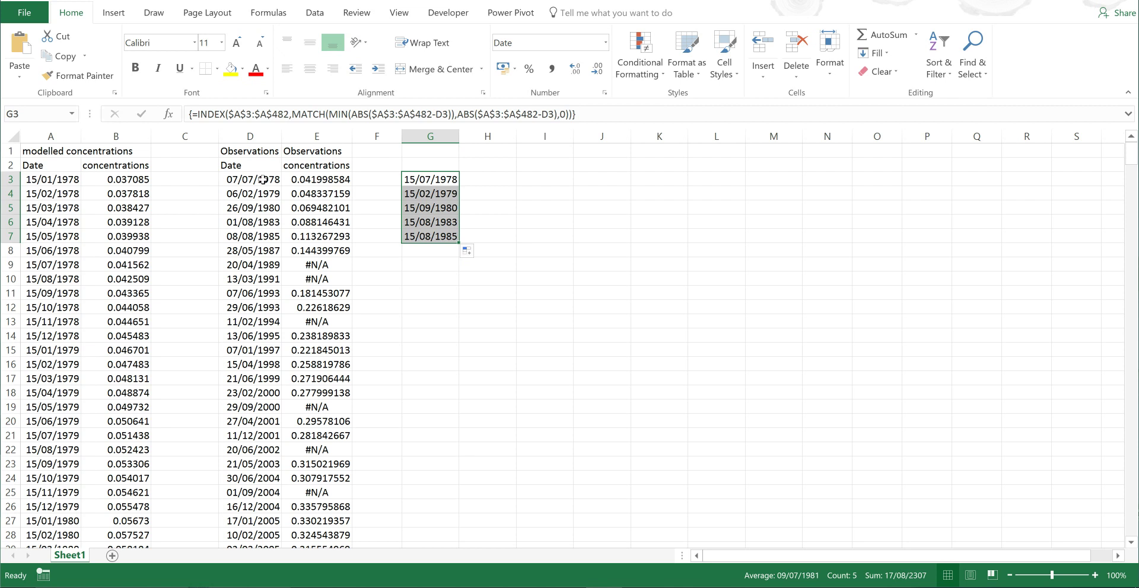
left_click_drag(264, 180, 264, 238)
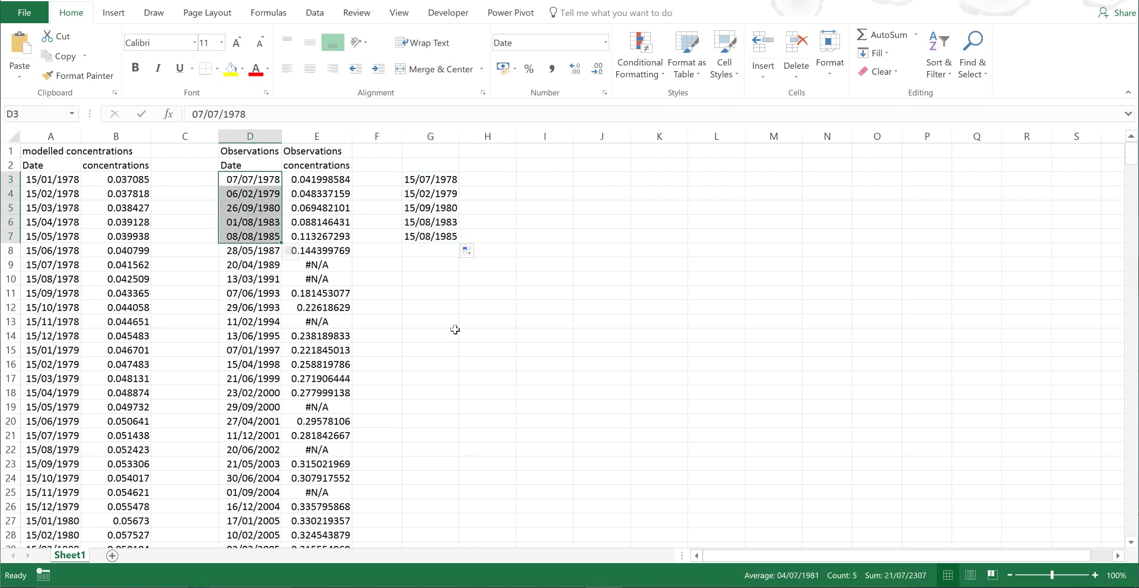
left_click(510, 182)
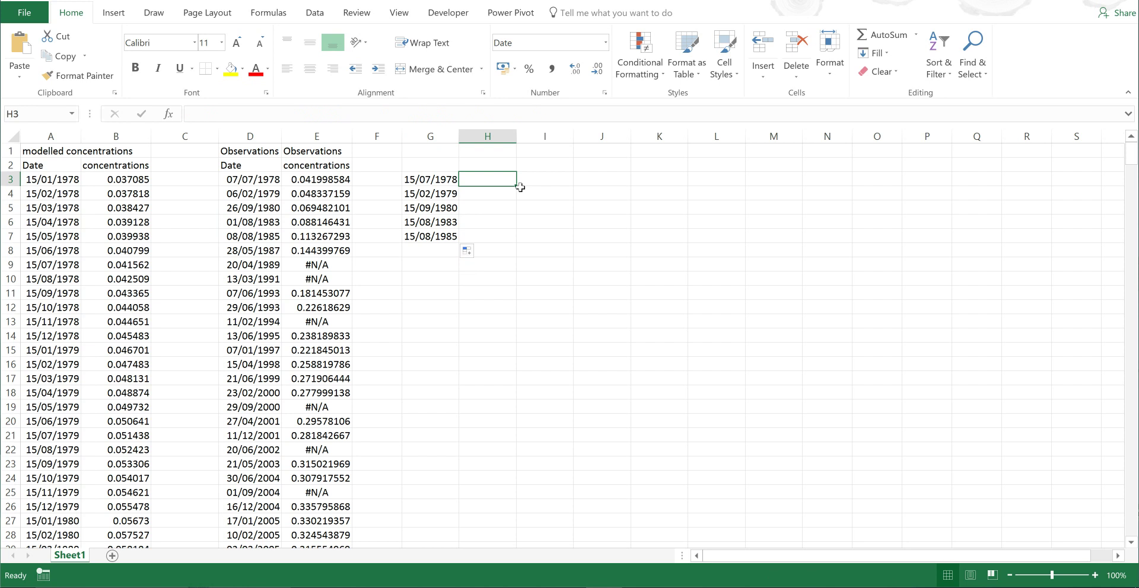
Begin H3's formula as =MAX(($A$3:$A$482 with a fully absolute date range
type("=max")
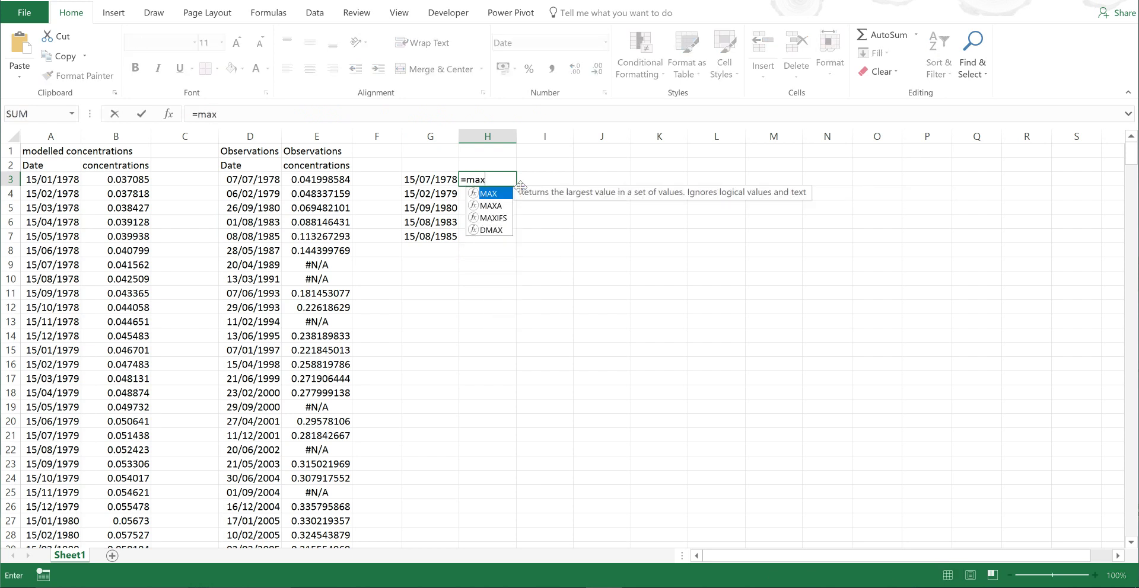
key("Tab")
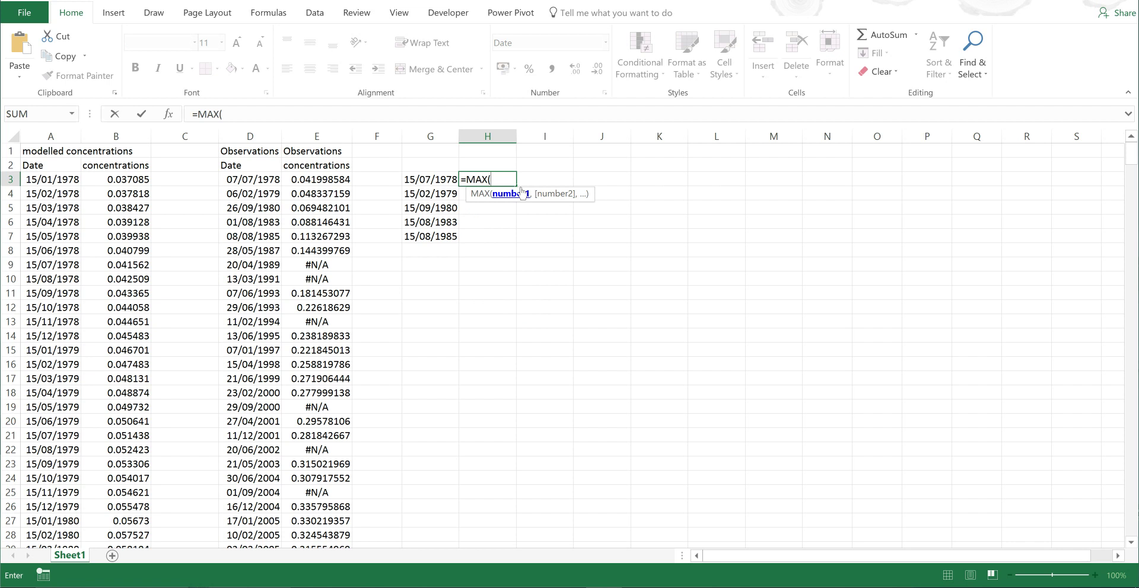
type("(")
left_click(44, 176)
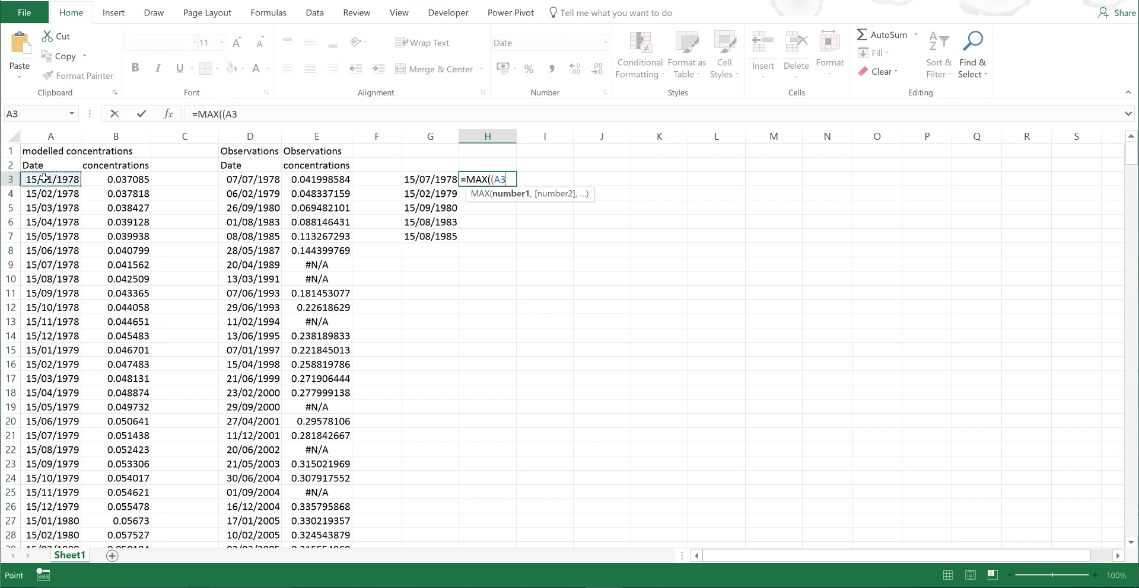
key("ctrl+shift+Down")
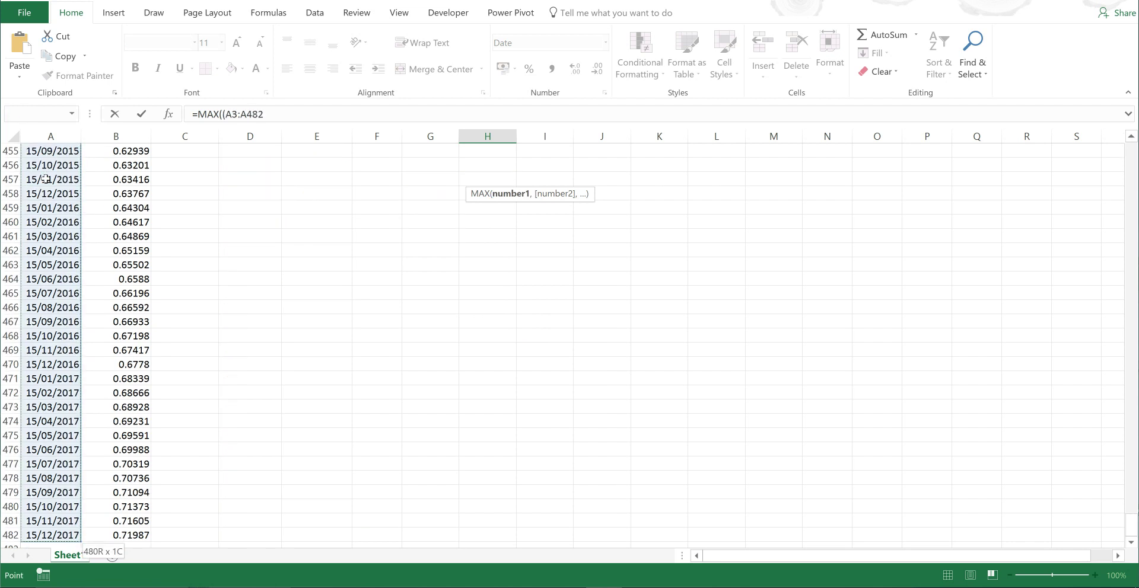
left_click(268, 115)
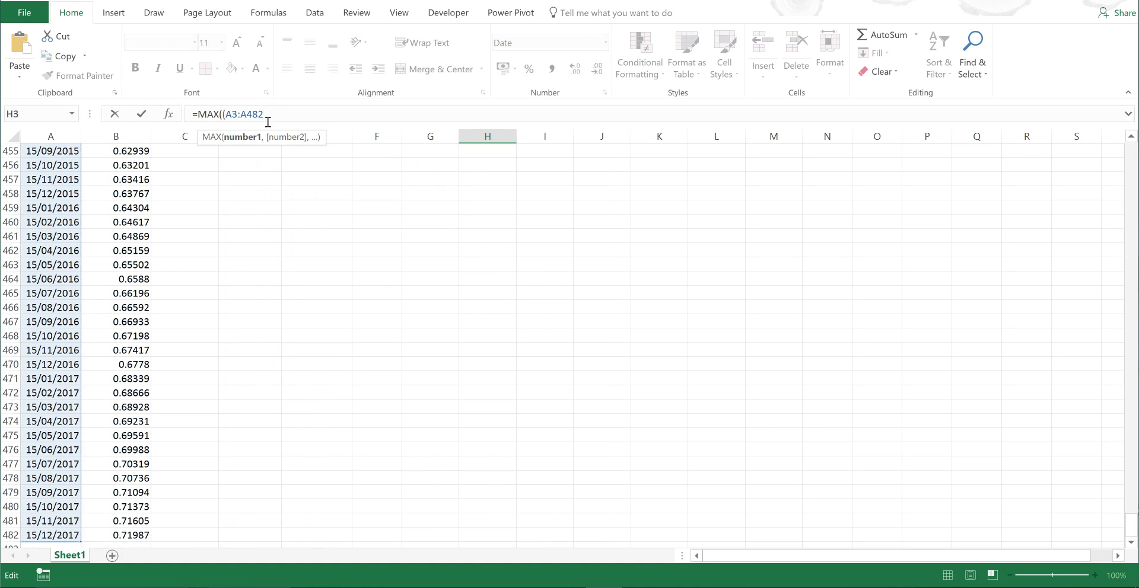
left_click(248, 130)
left_click(264, 114)
key("F4")
left_click_drag(233, 115, 285, 114)
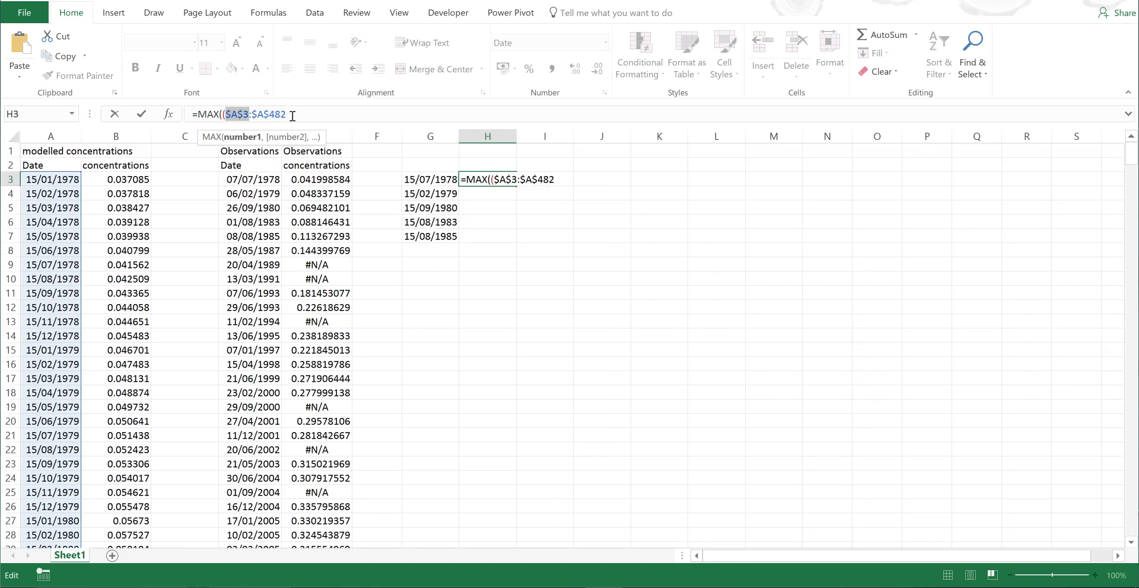
key("F4")
Complete it as <=D3)*$A$3:$A$482) and commit it as an array formula
type("<=")
left_click(261, 179)
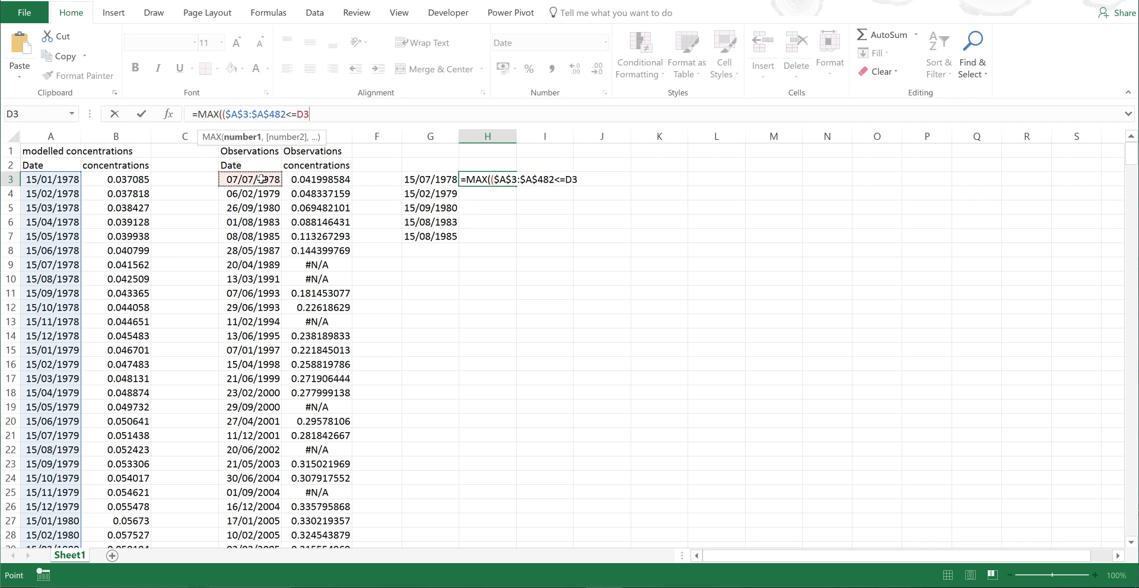
type(")*")
left_click_drag(225, 114, 286, 115)
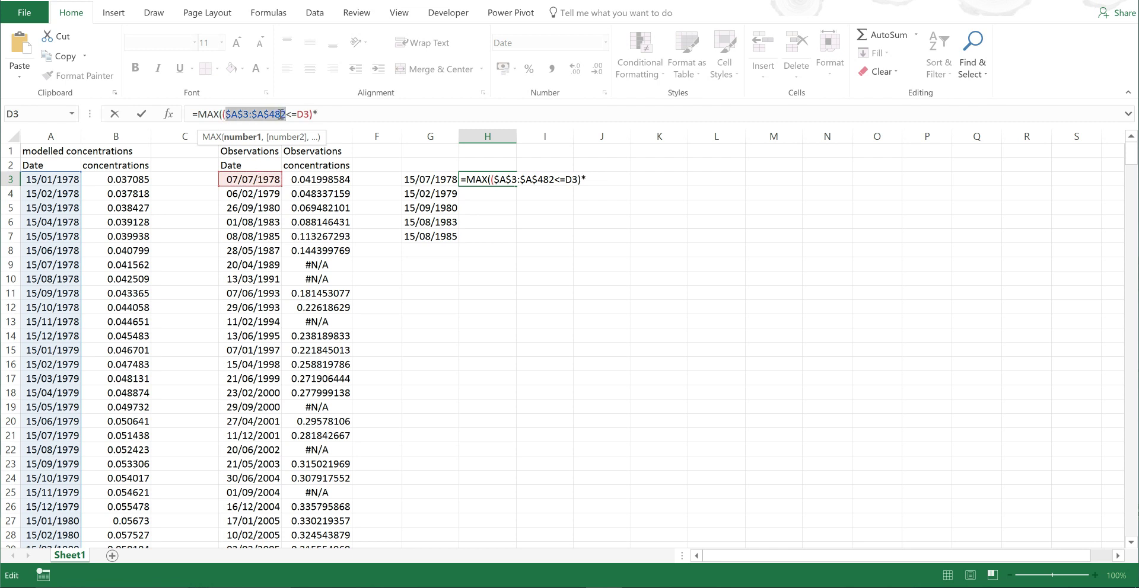
key("ctrl+c")
left_click(330, 114)
key("ctrl+v")
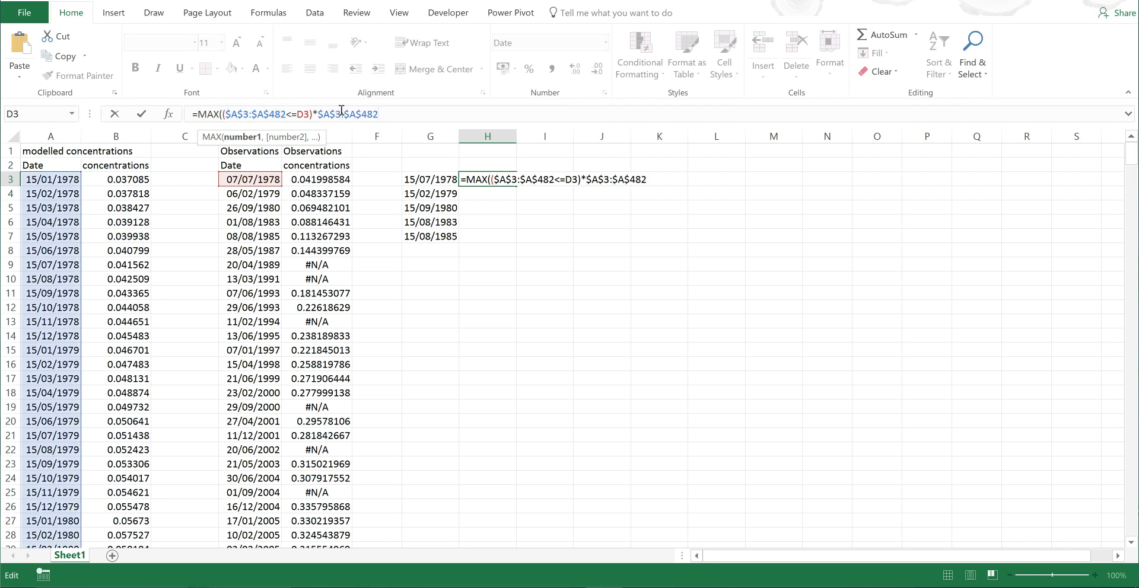
type(")")
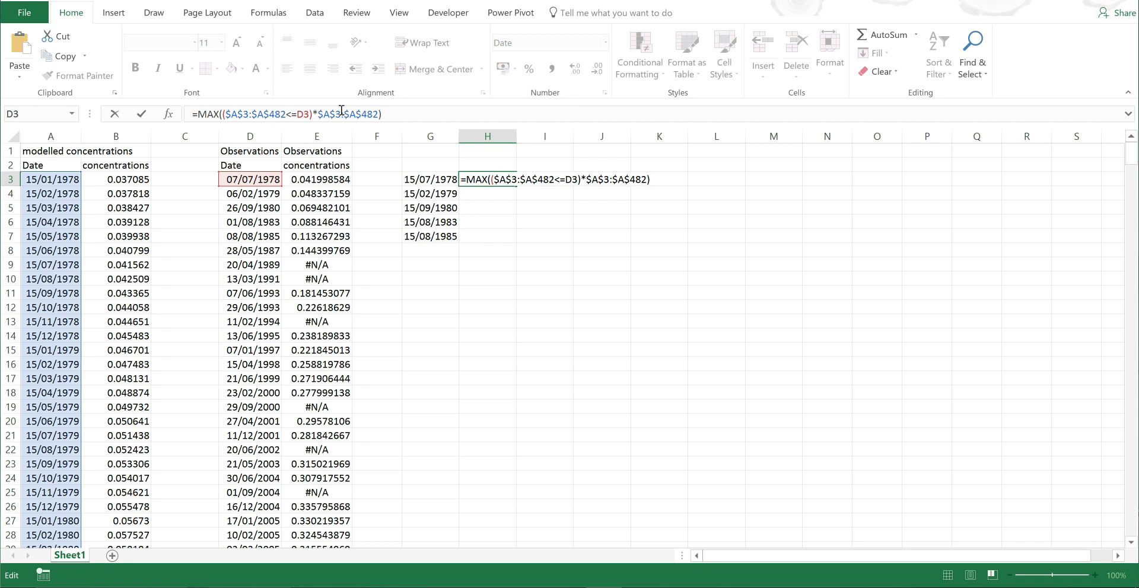
key("ctrl+shift+Return")
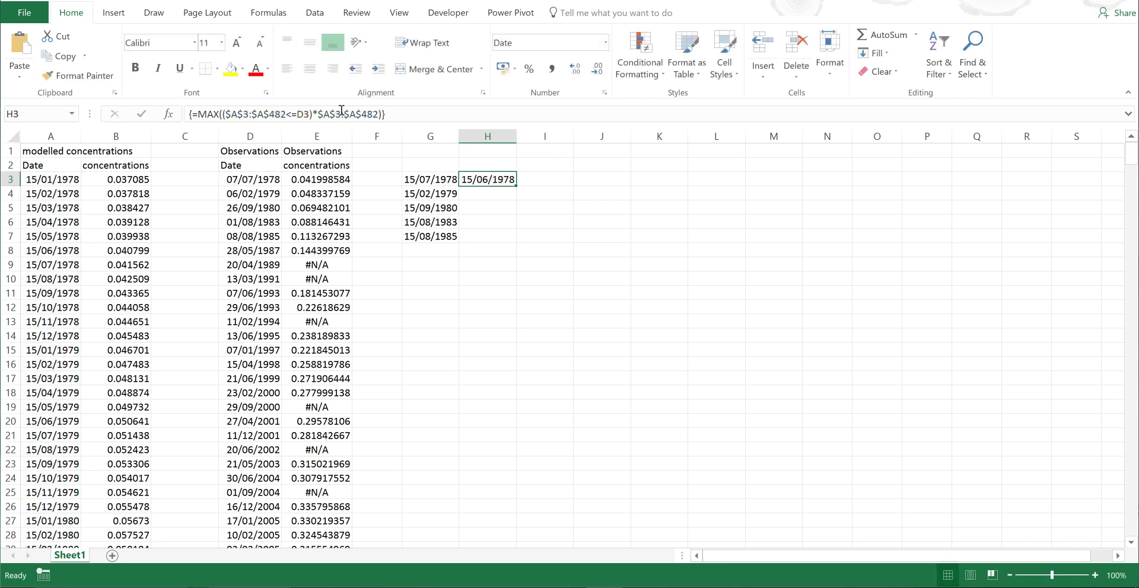
Fill the MAX formula from H3 down to H7
left_click(533, 222)
left_click(504, 179)
double_click(515, 186)
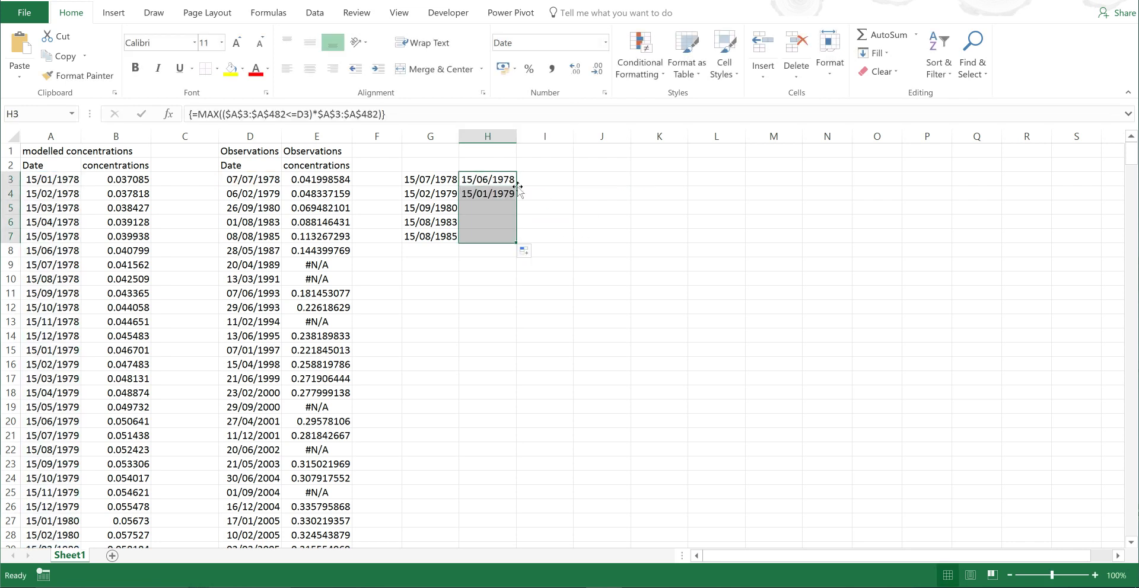
left_click(508, 176)
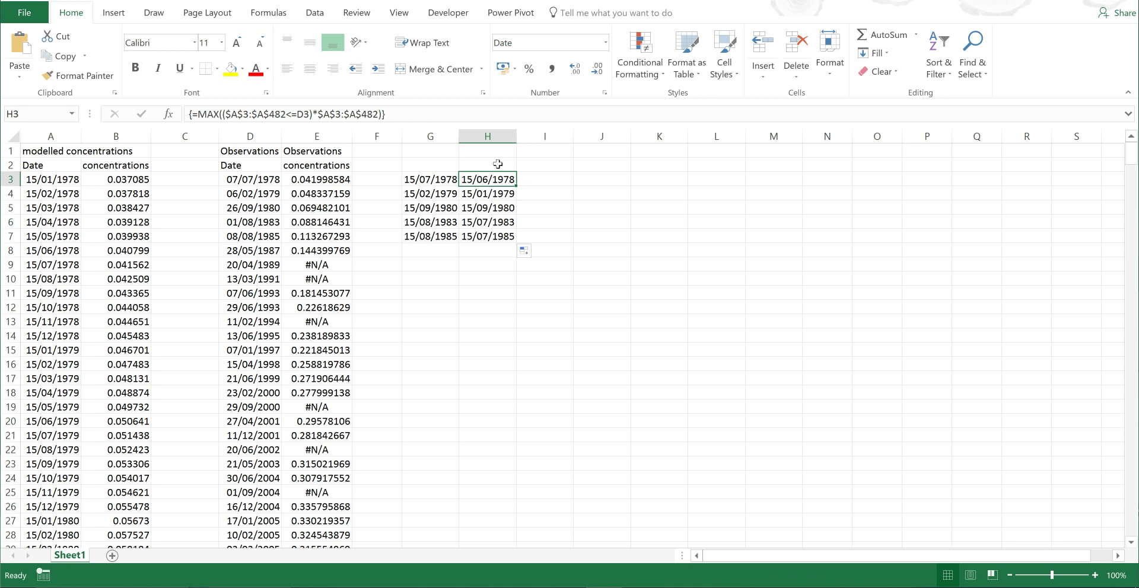
Label H2 with the heading MAX
left_click(500, 164)
type("MAX")
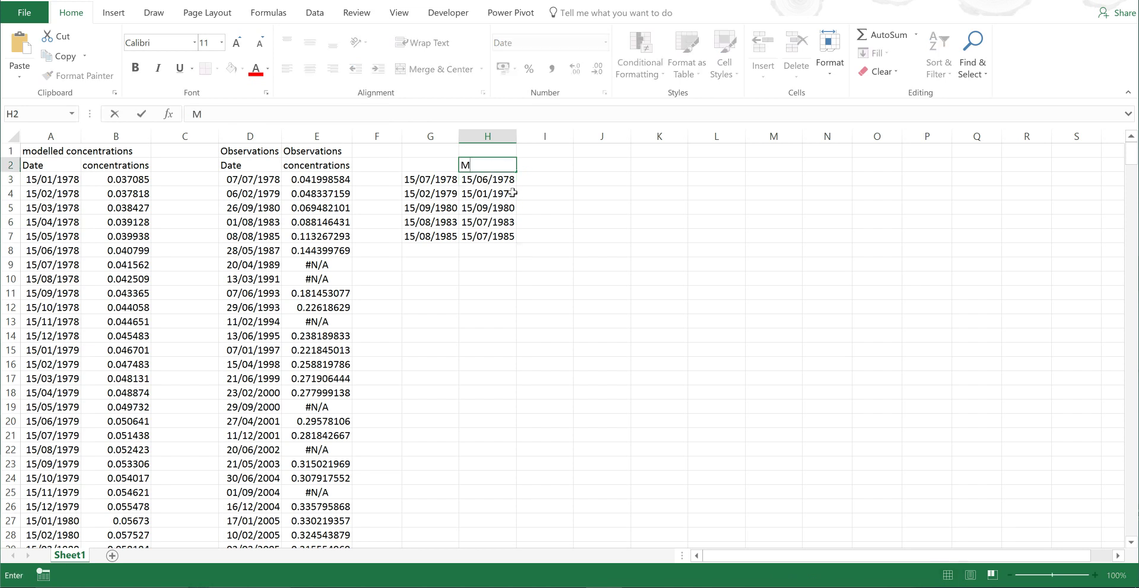
left_click(547, 166)
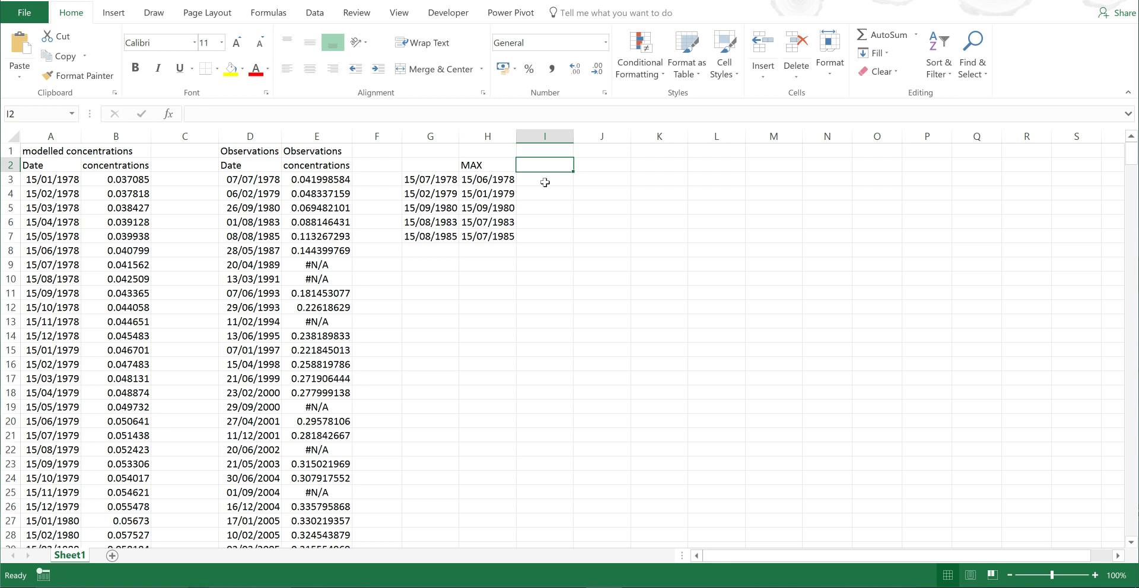
Label I2 MIN and start I3 as =MIN(IF($A$3:$A$482 with absolute references
type("MIN")
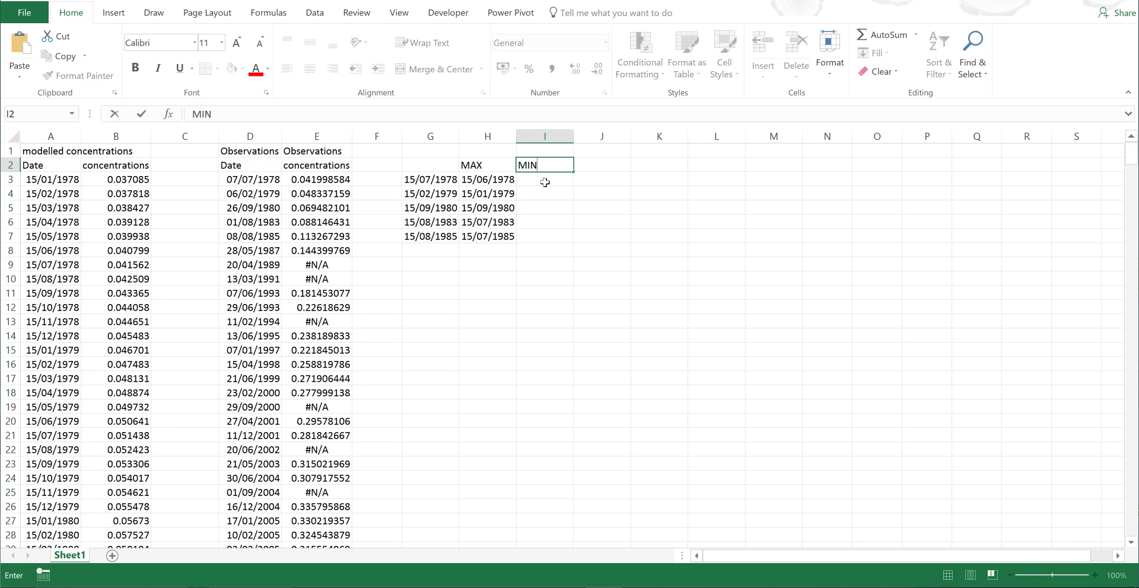
key("Return")
type("=min")
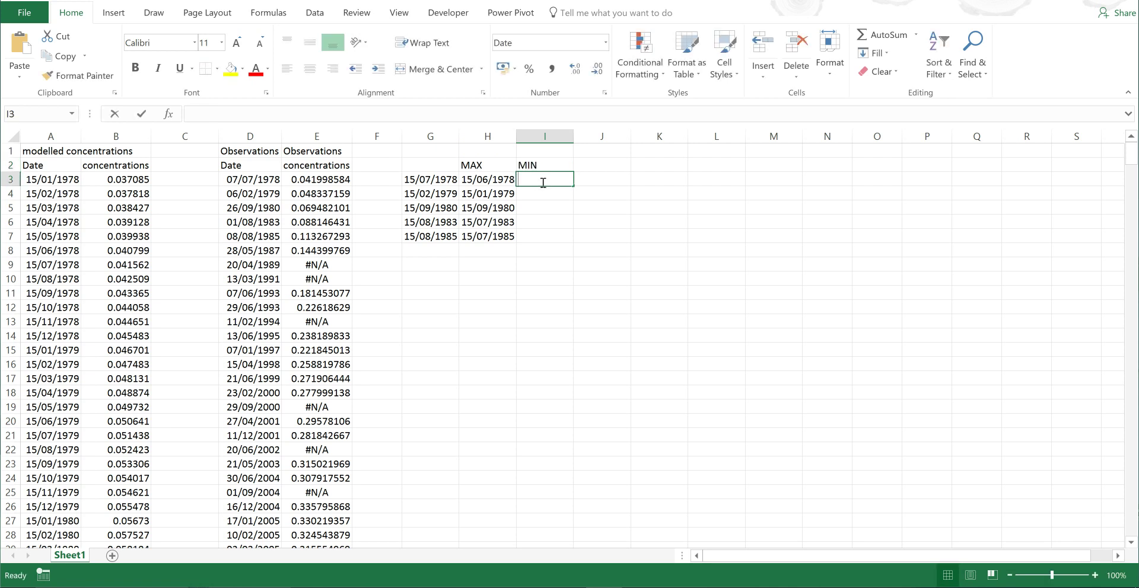
key("Tab")
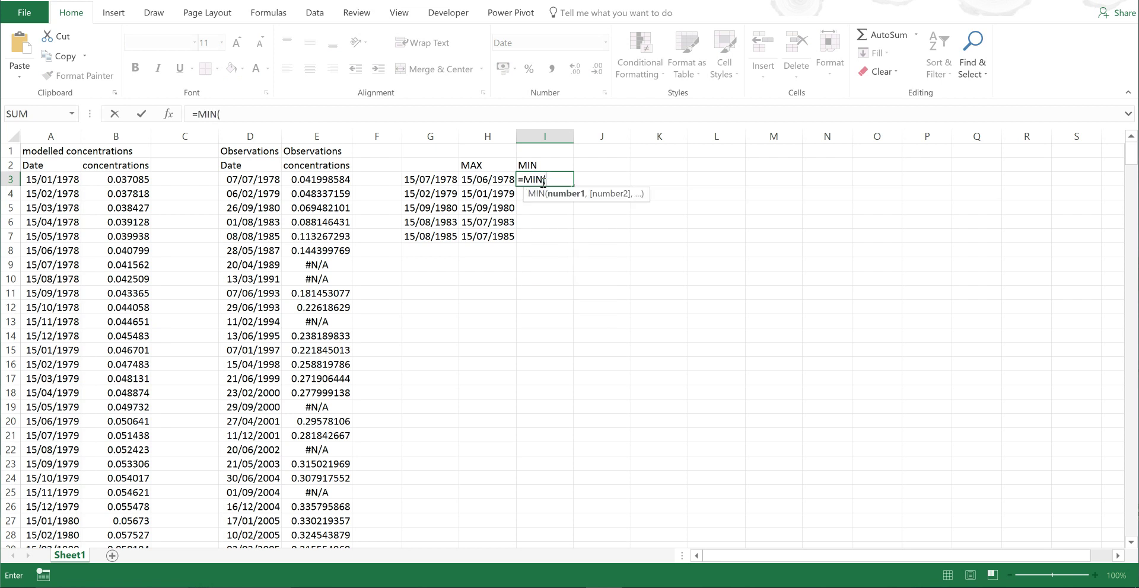
type("if")
key("Tab")
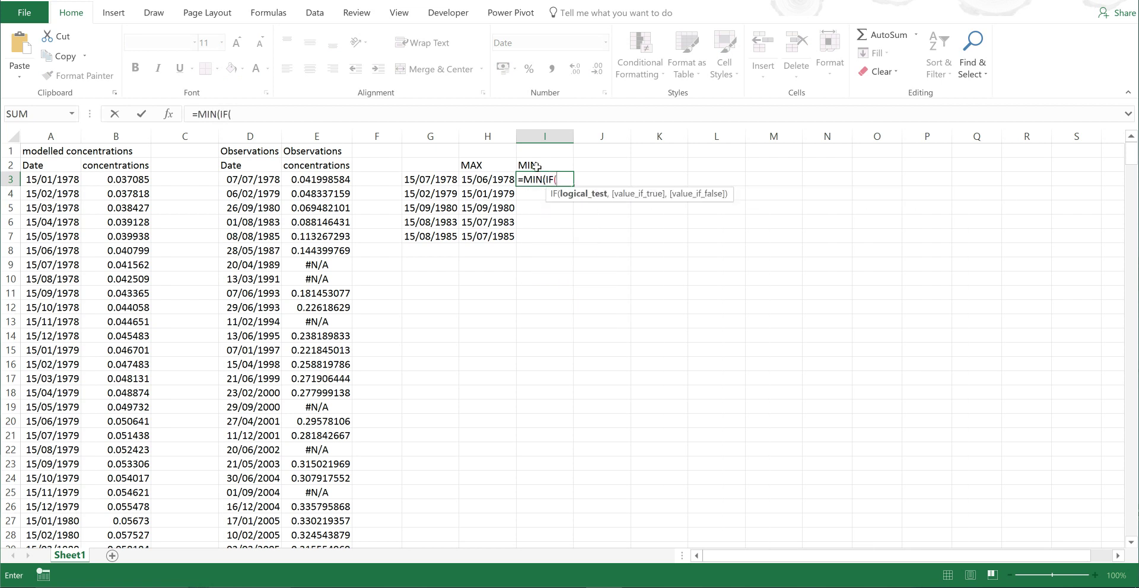
left_click(51, 178)
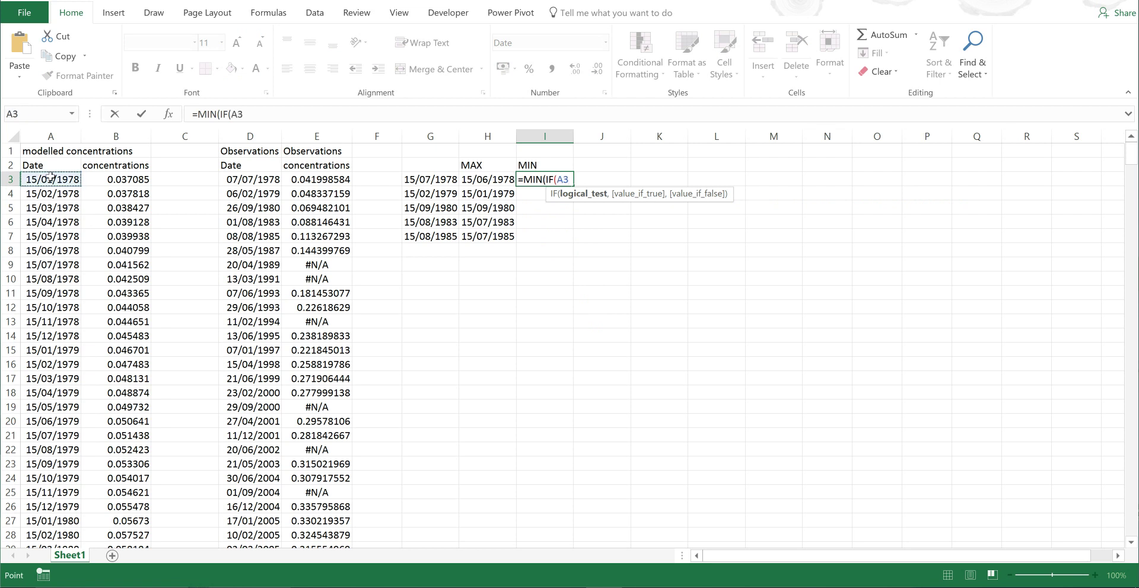
key("ctrl+shift+Down")
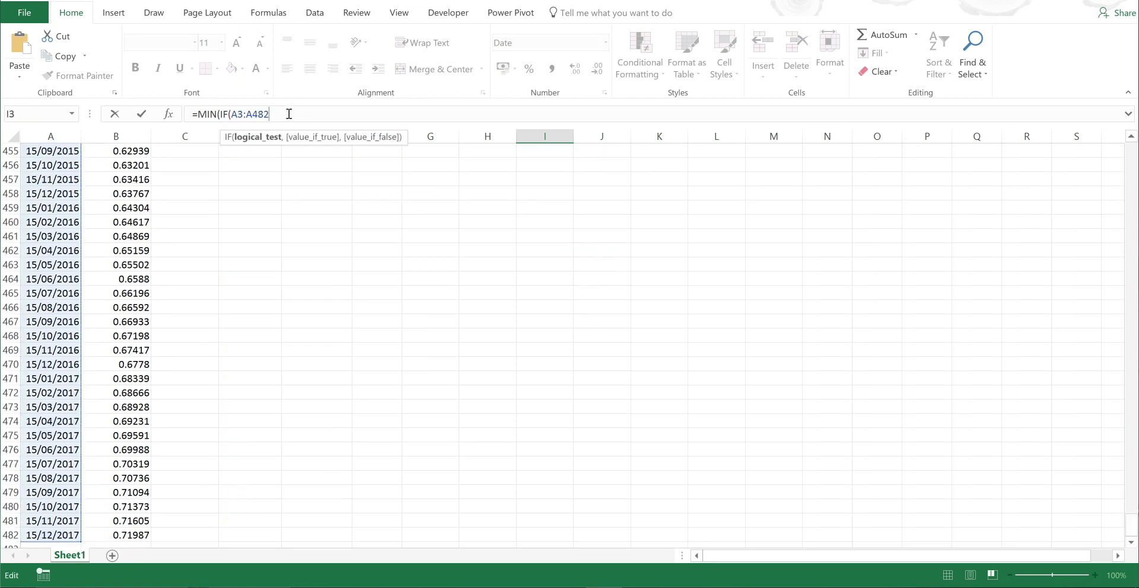
key("F4")
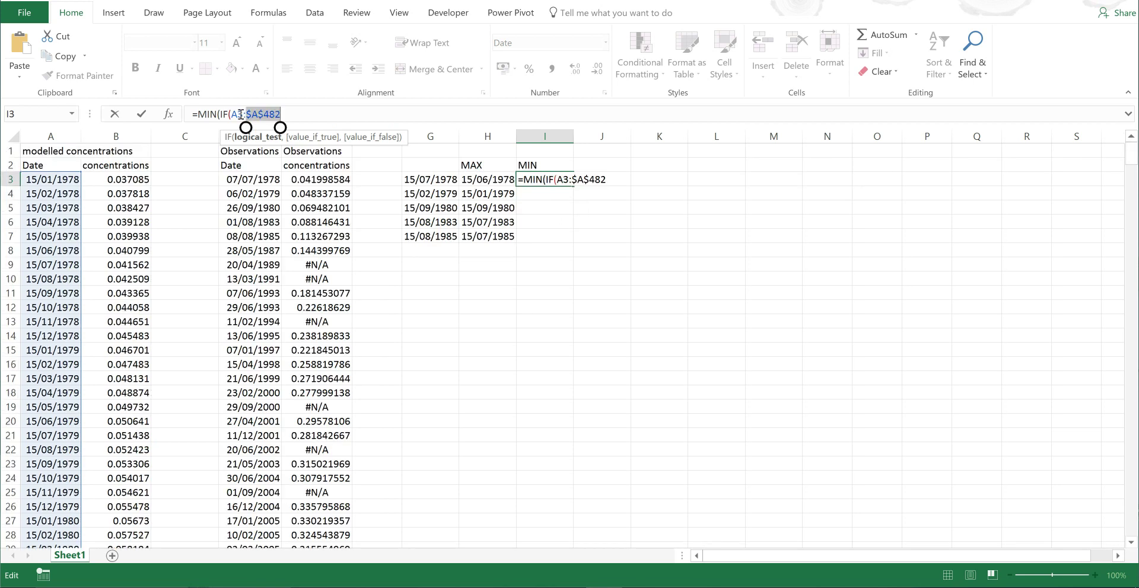
left_click(240, 113)
key("F4")
left_click(302, 114)
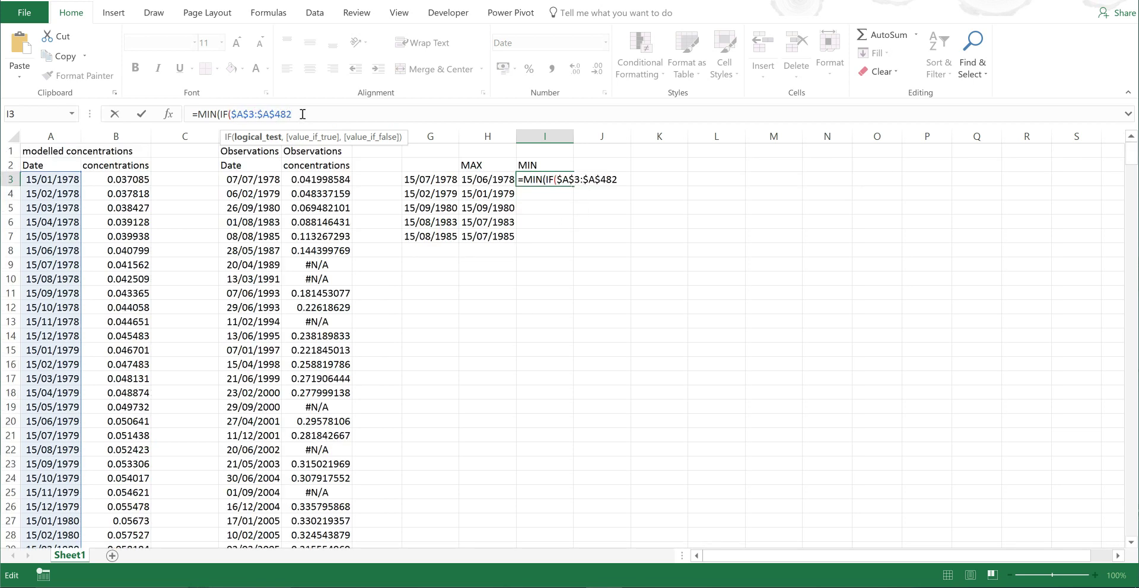
Finish the test >=D3 returning $A$3:$A$482, and commit as an array formula
type(">=")
left_click(255, 179)
type(",")
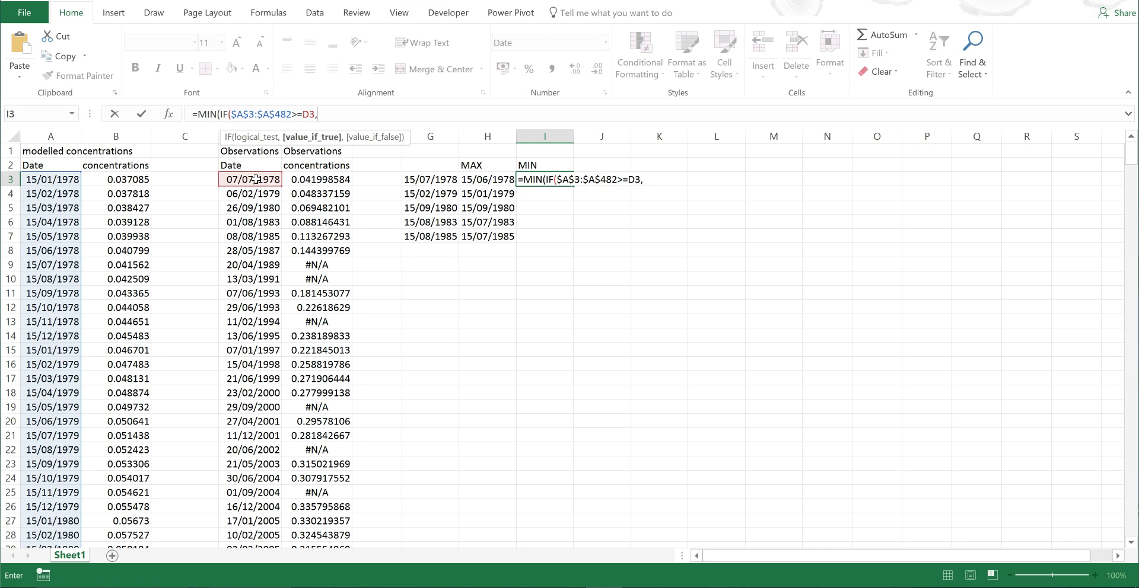
left_click_drag(232, 113, 292, 113)
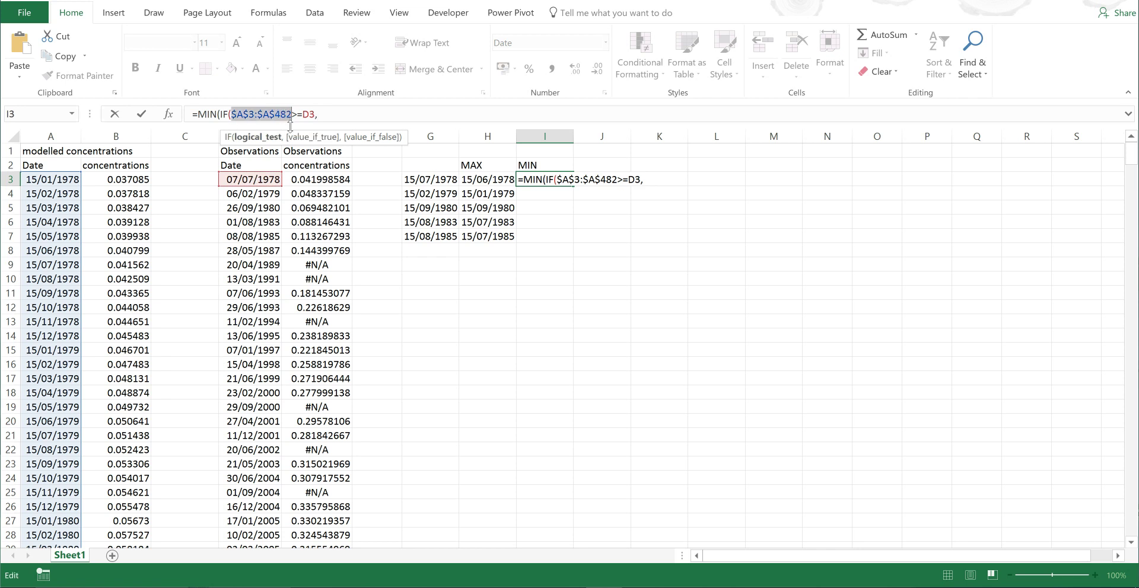
key("ctrl+c")
left_click(346, 116)
key("ctrl+v")
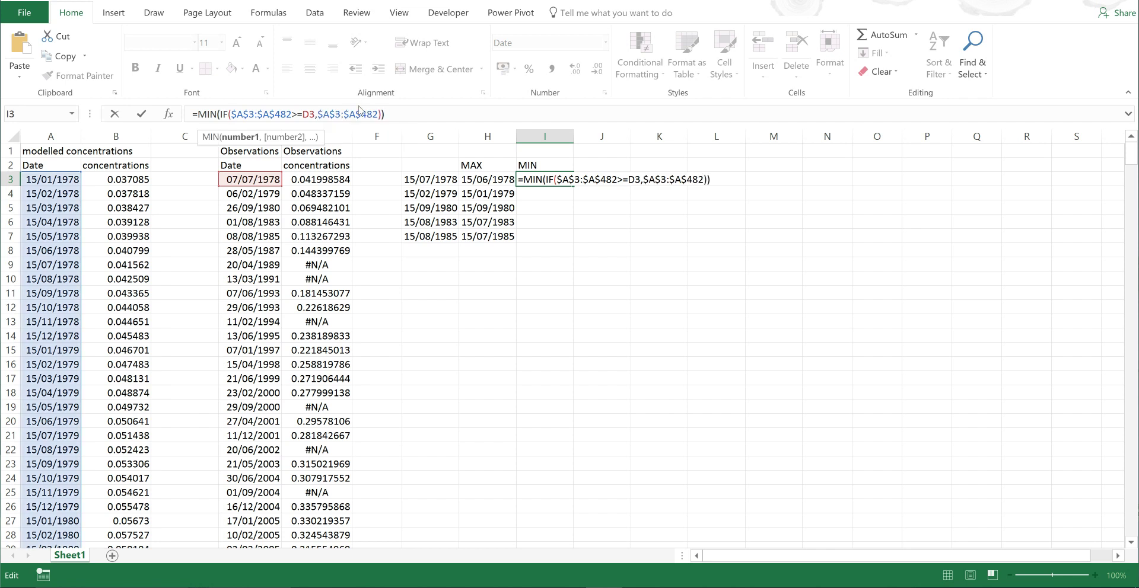
key("End")
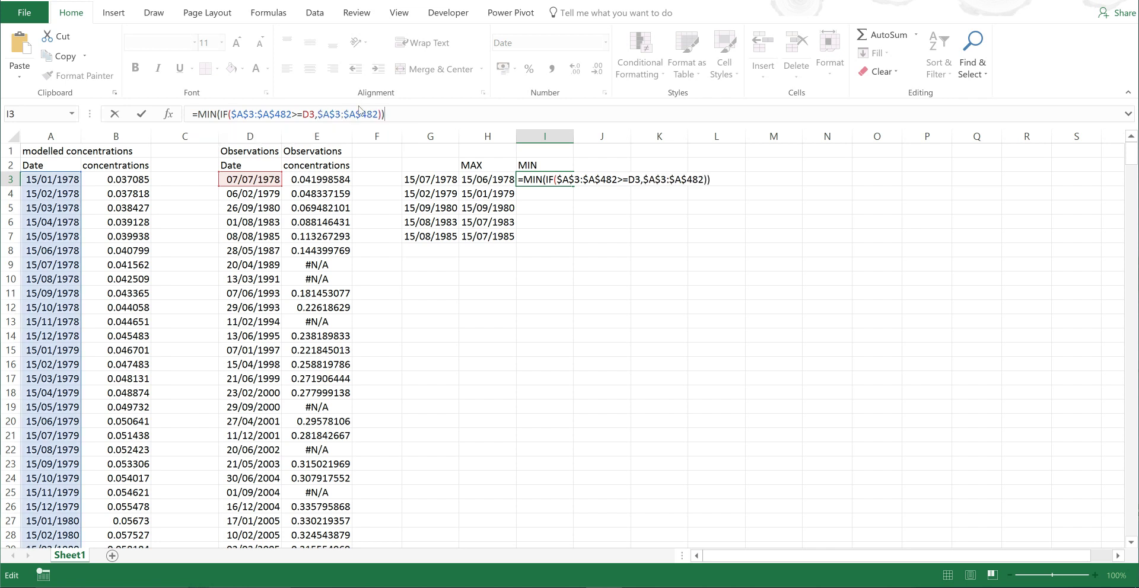
key("ctrl+shift+Return")
Fill the MIN formula down to I7 and check the H3 and I3 formulas
left_click(579, 209)
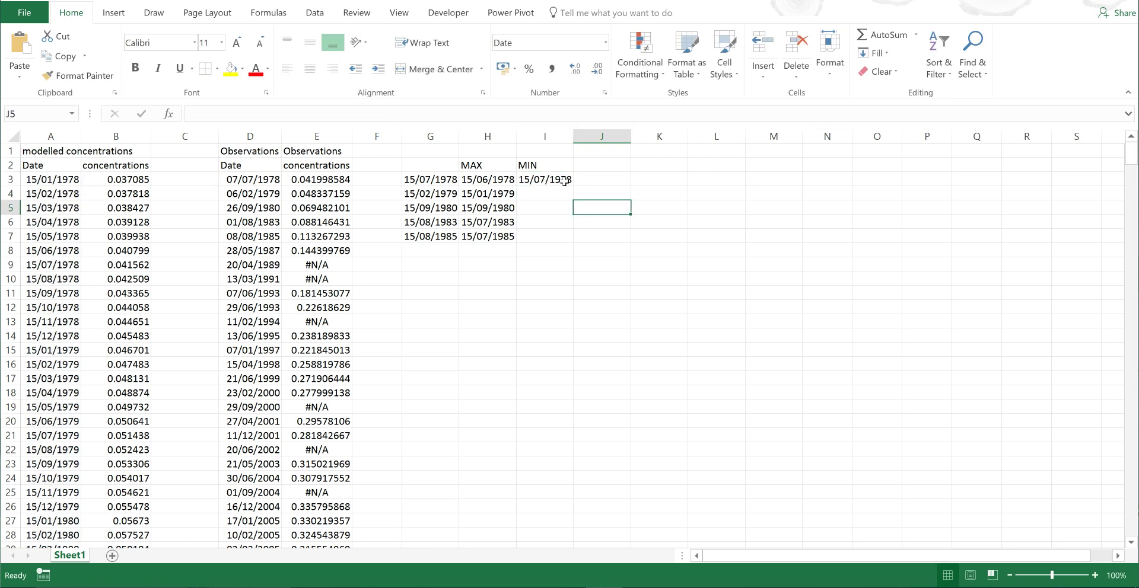
left_click(564, 181)
left_click_drag(574, 189, 572, 239)
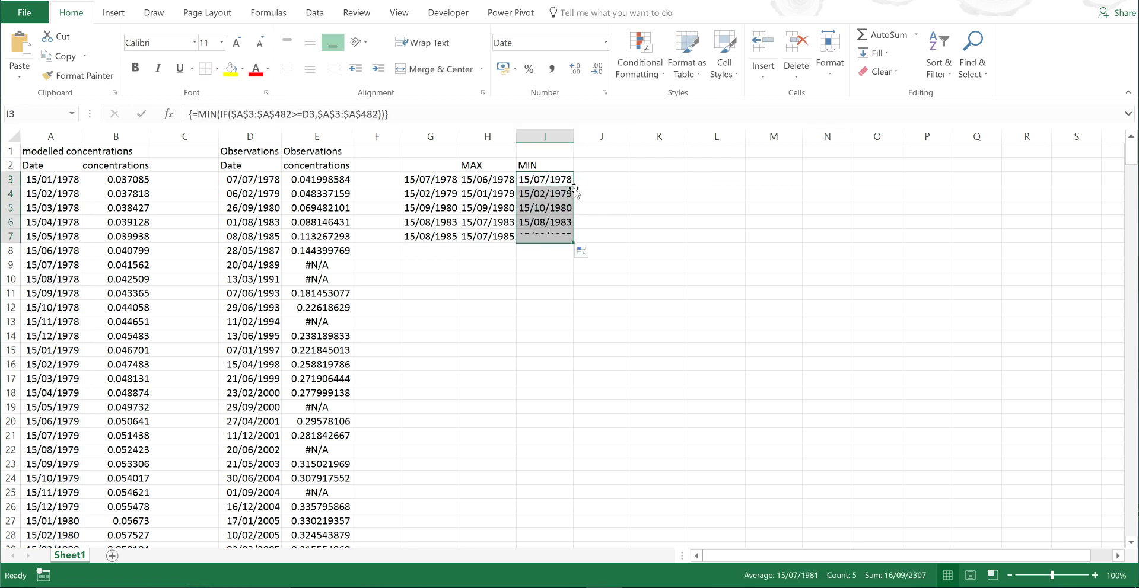
left_click(512, 283)
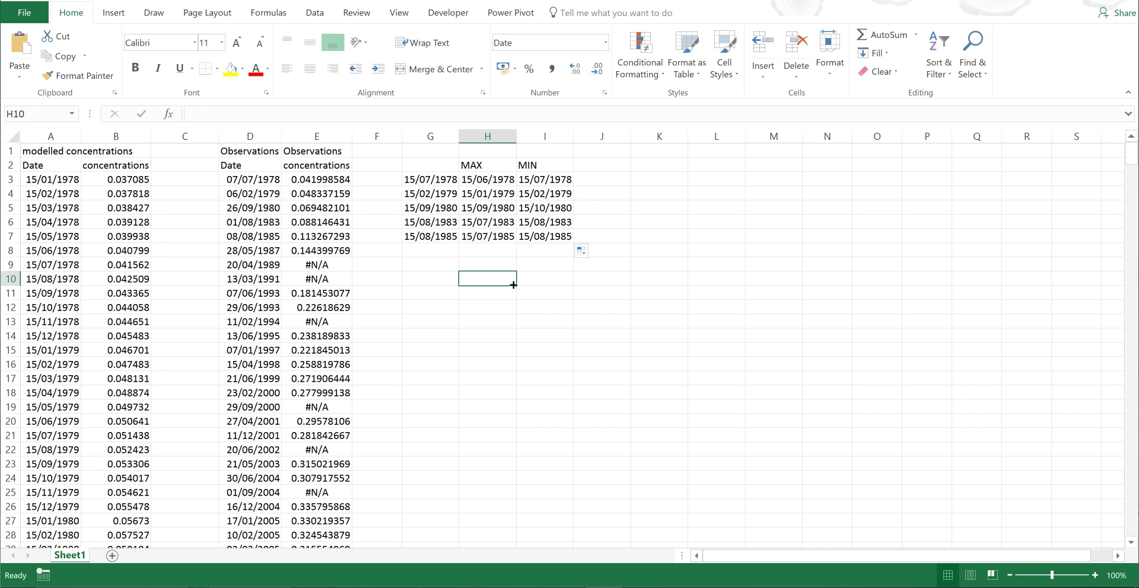
left_click(491, 179)
left_click(538, 181)
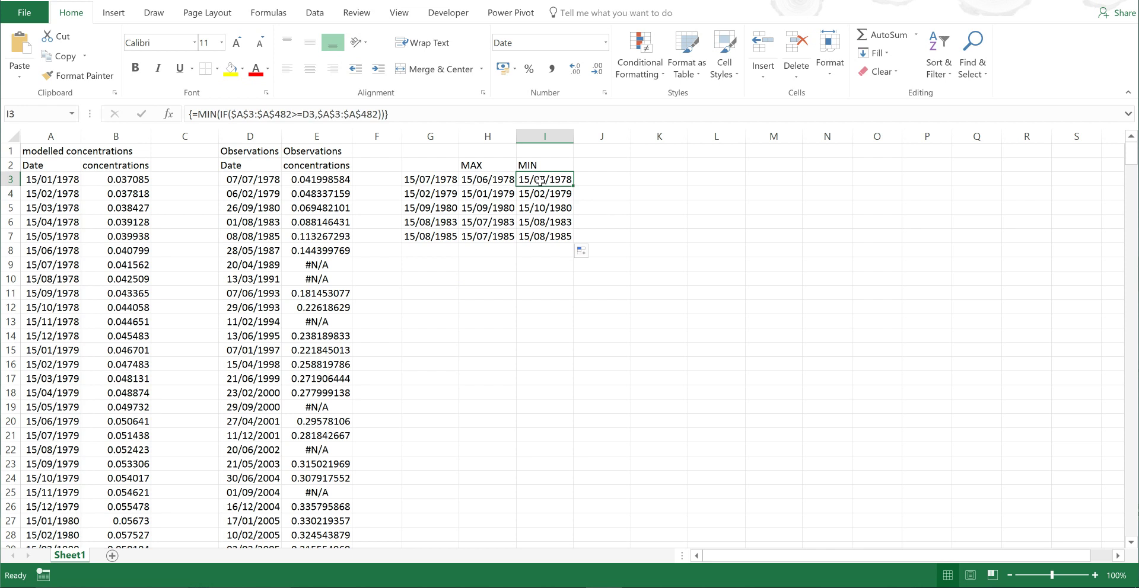
Start J3's IF test comparing D3-H3 against I3-D3
left_click(603, 180)
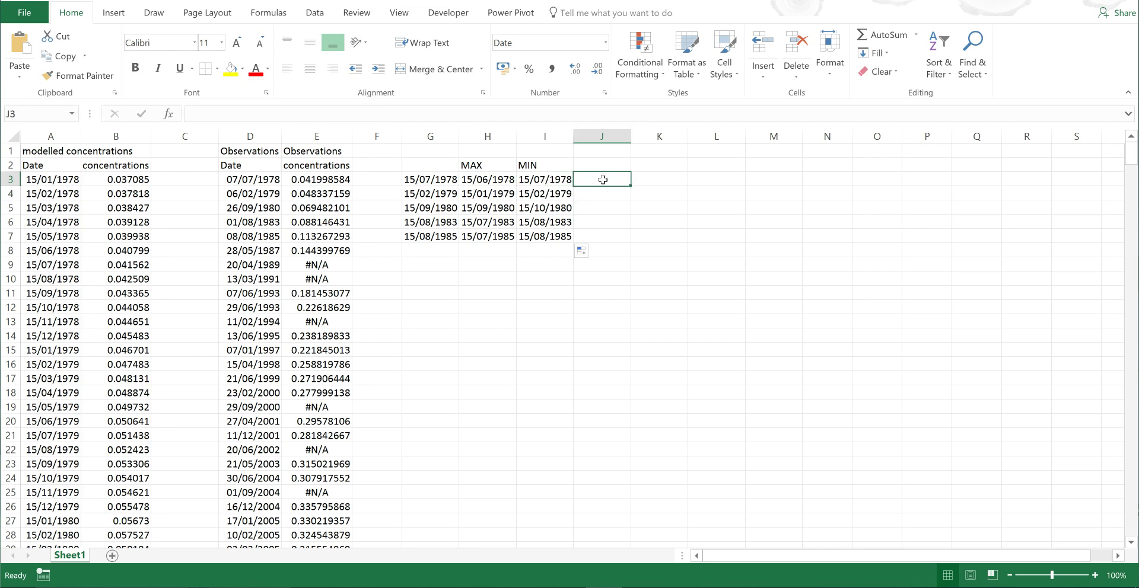
type("=if")
key("Tab")
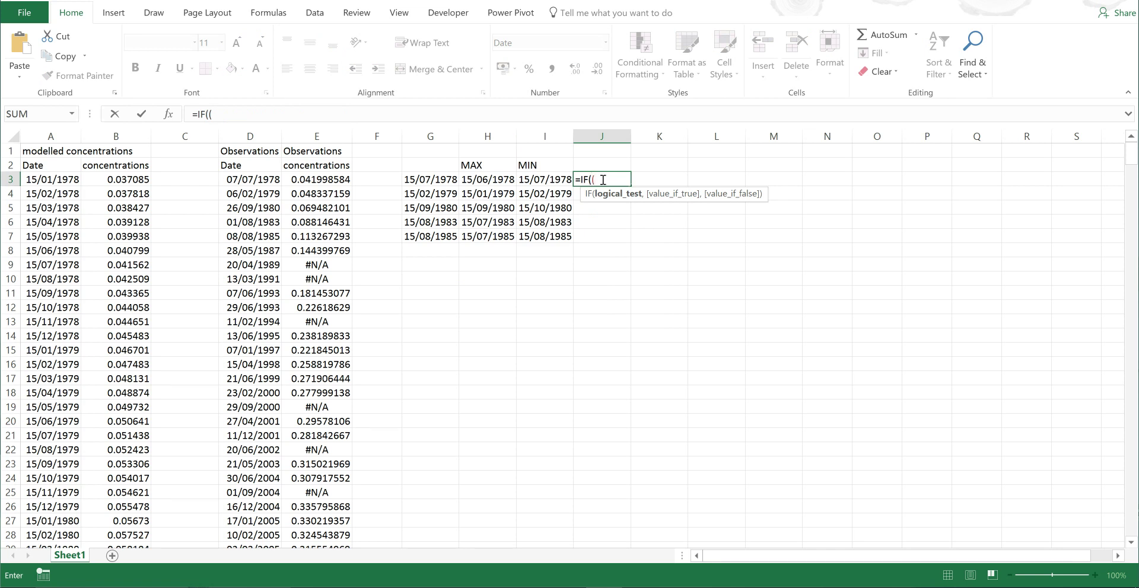
left_click(243, 178)
type("-")
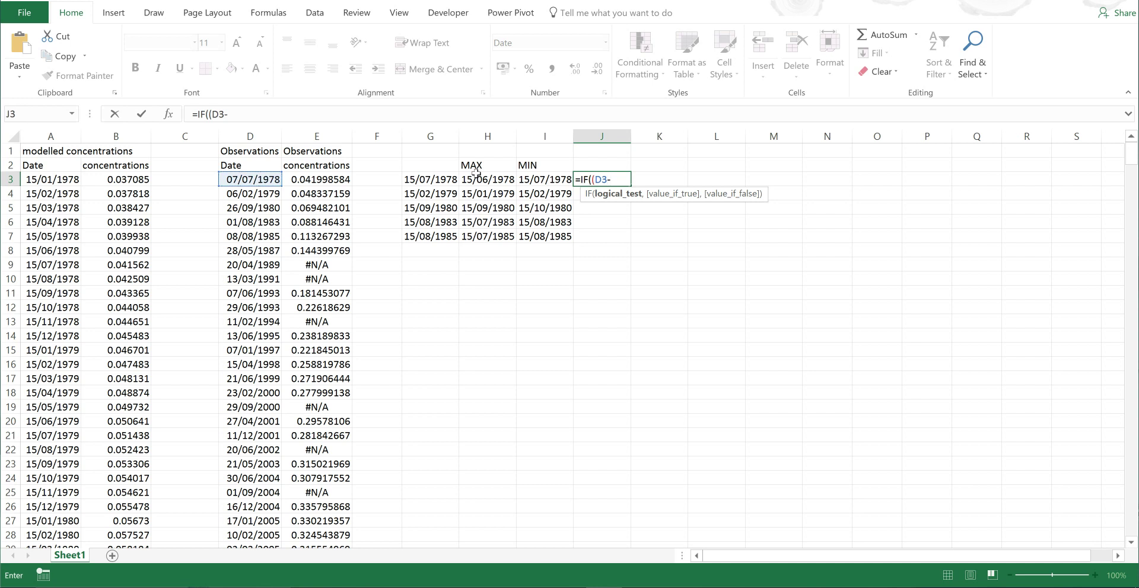
left_click(481, 178)
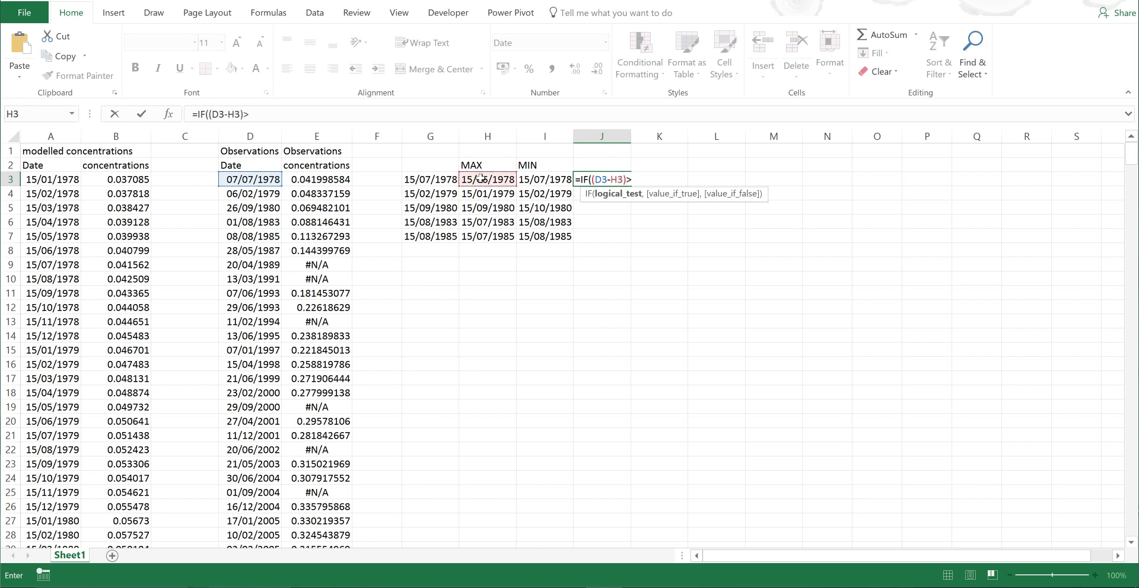
type(">(")
left_click(544, 179)
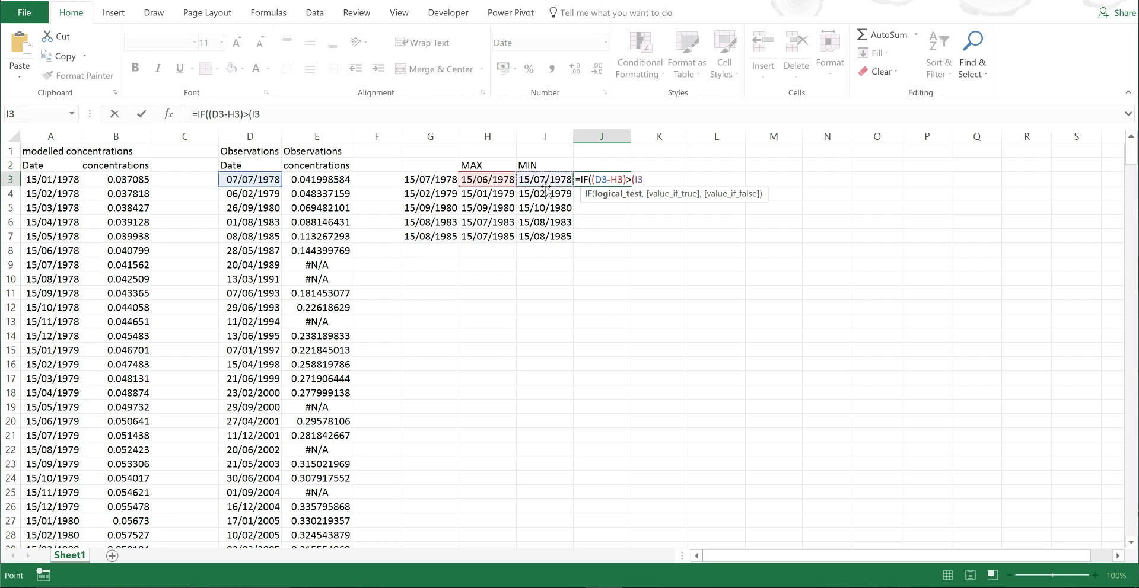
type("-")
left_click(251, 179)
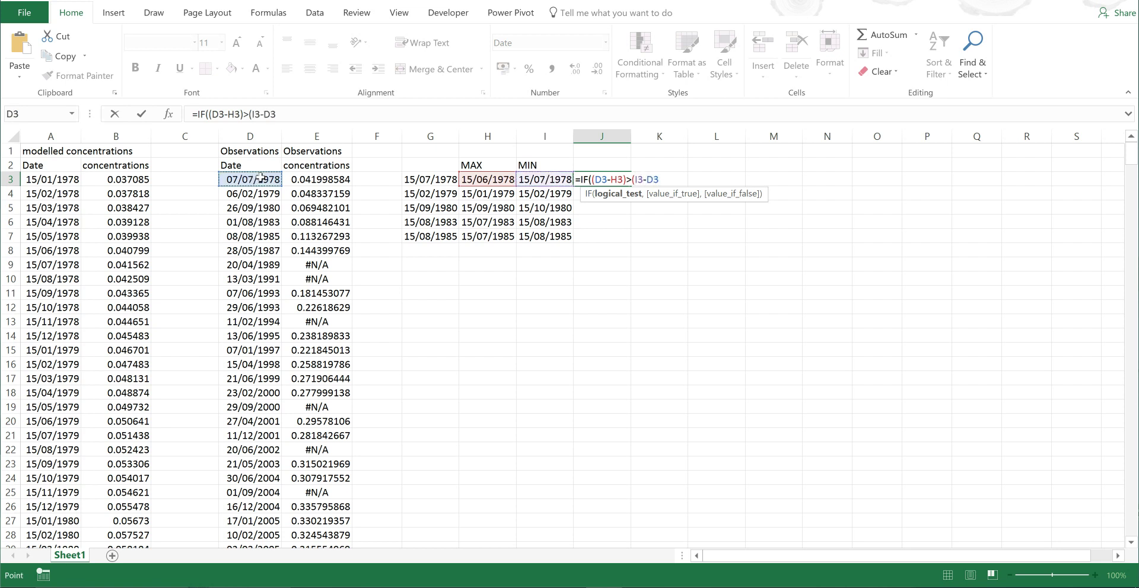
type("),")
Have the IF return I3 when true and H3 otherwise, and commit it
left_click(548, 180)
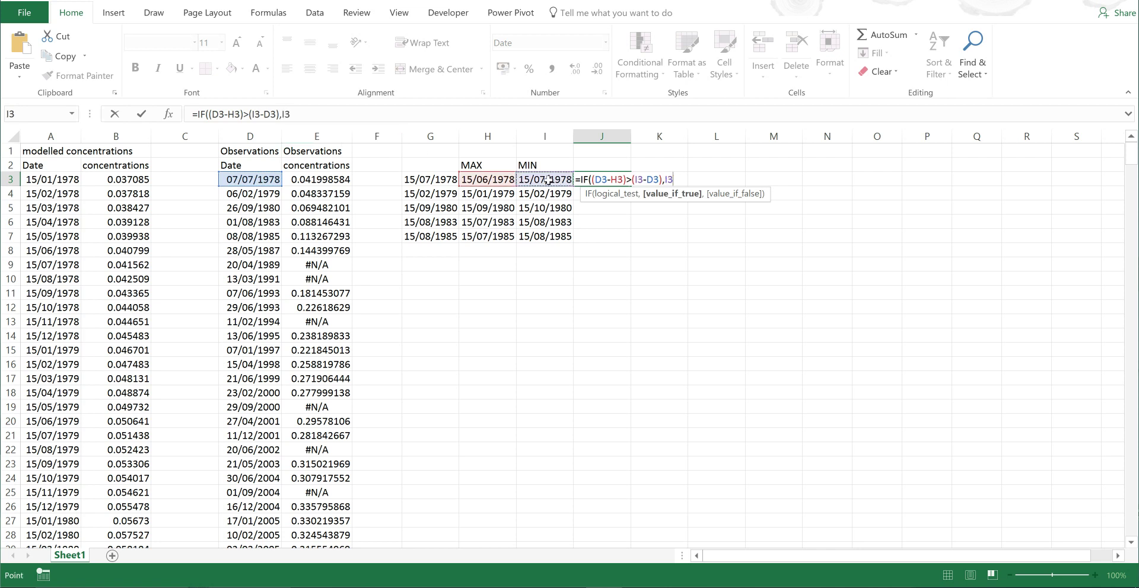
type(",")
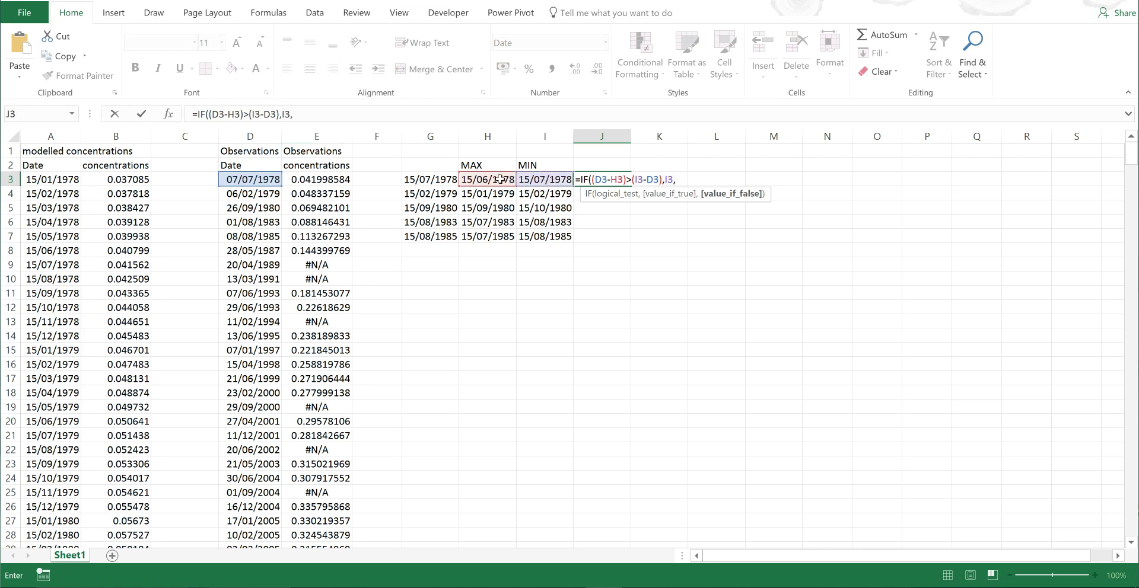
left_click(500, 179)
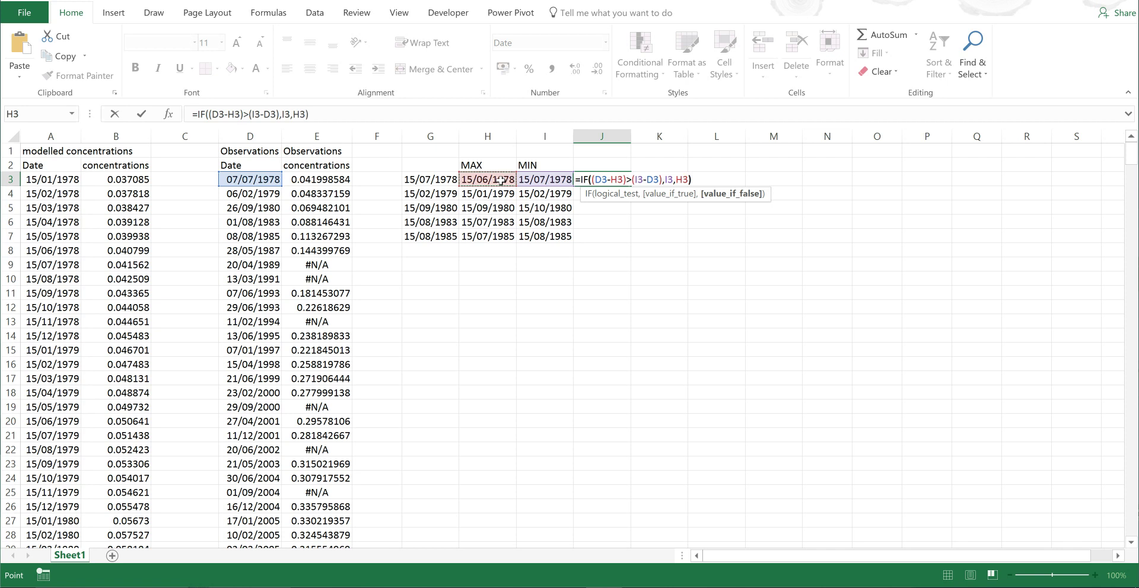
type(")")
key("Return")
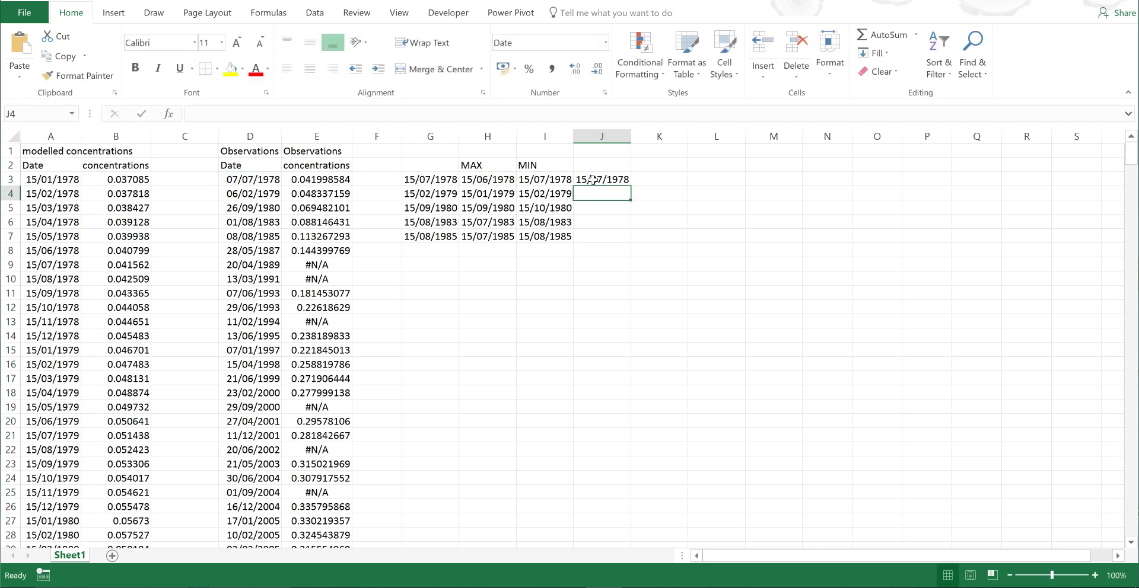
Fill the nearest-date formula down to J7 and compare columns J and G
left_click(593, 179)
left_click_drag(628, 188, 628, 240)
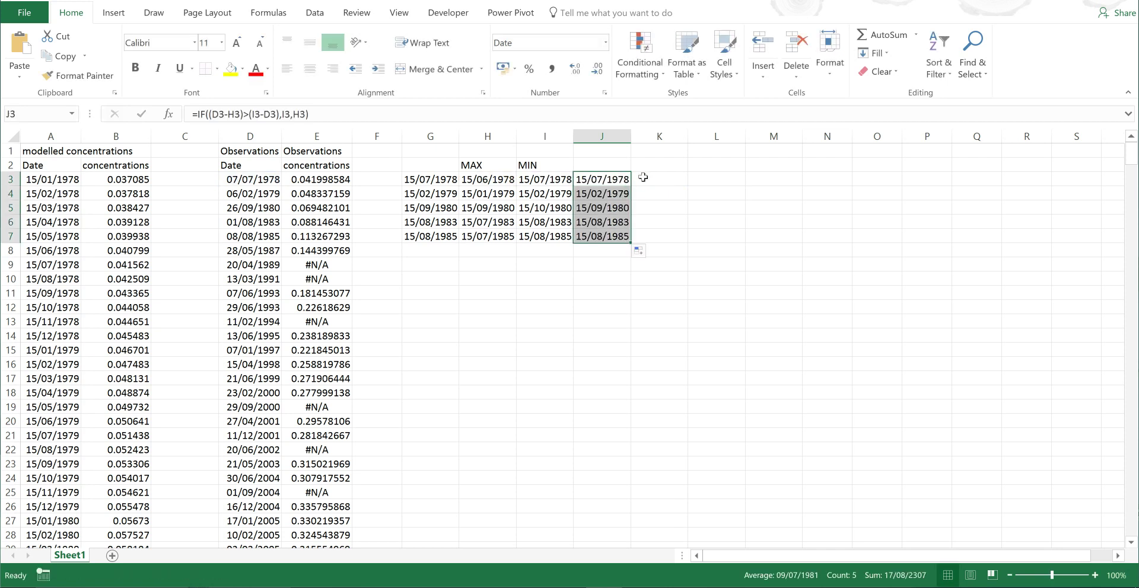
left_click(640, 178)
left_click(622, 178)
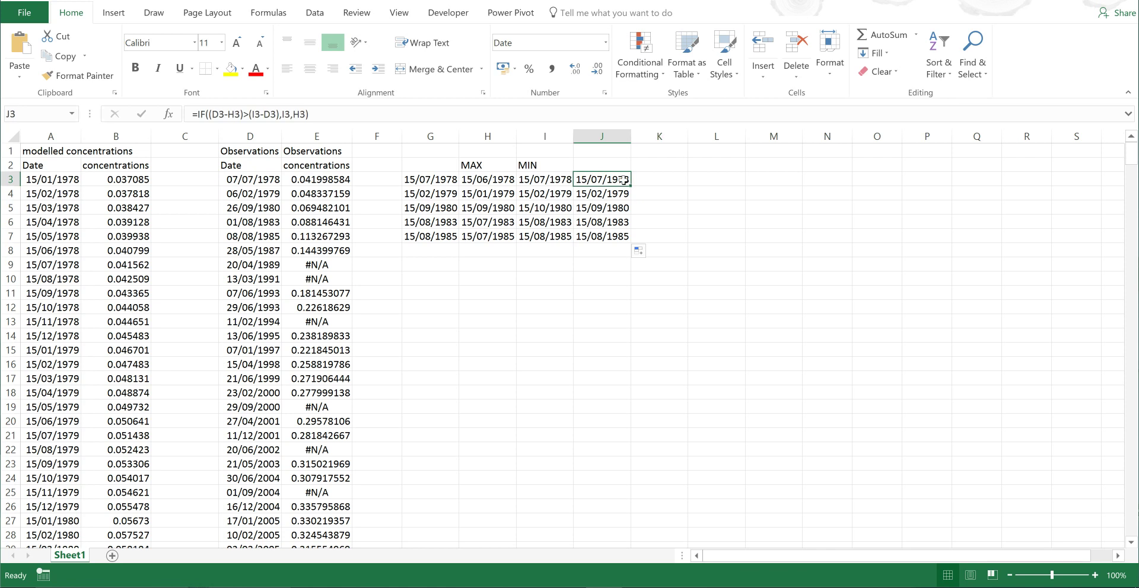
left_click(594, 136)
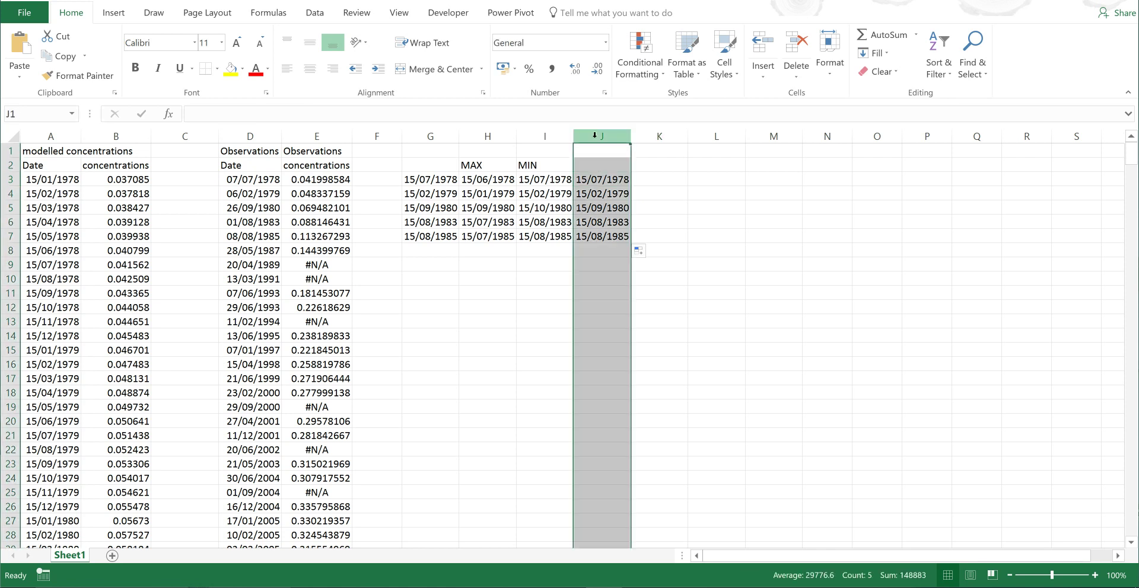
left_click(434, 136)
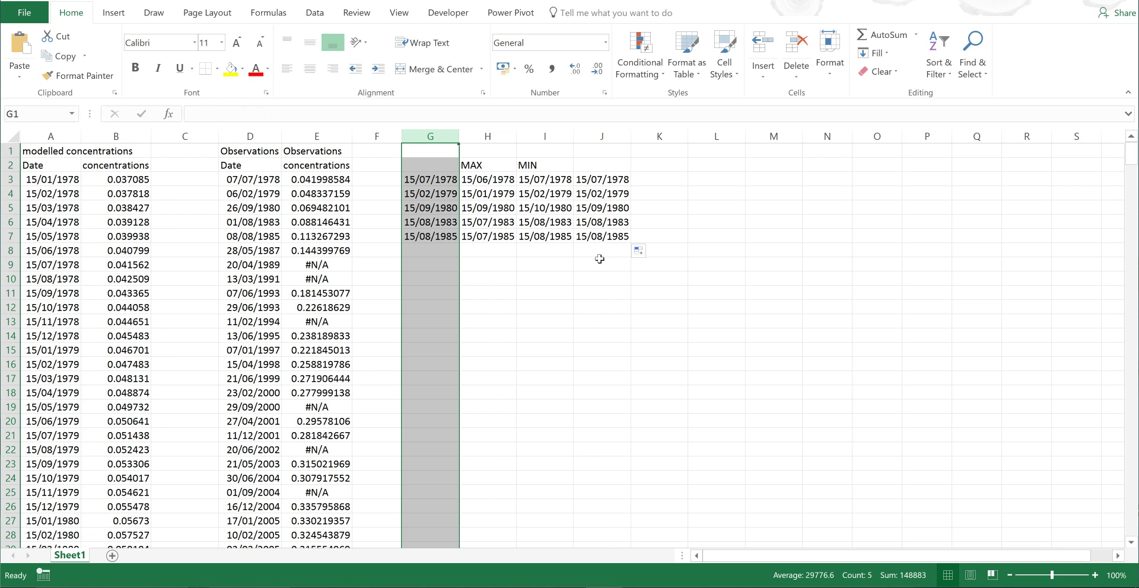
Start K3 as =VLOOKUP(J3,$A$3:$B$482 with an absolute lookup table
left_click(659, 181)
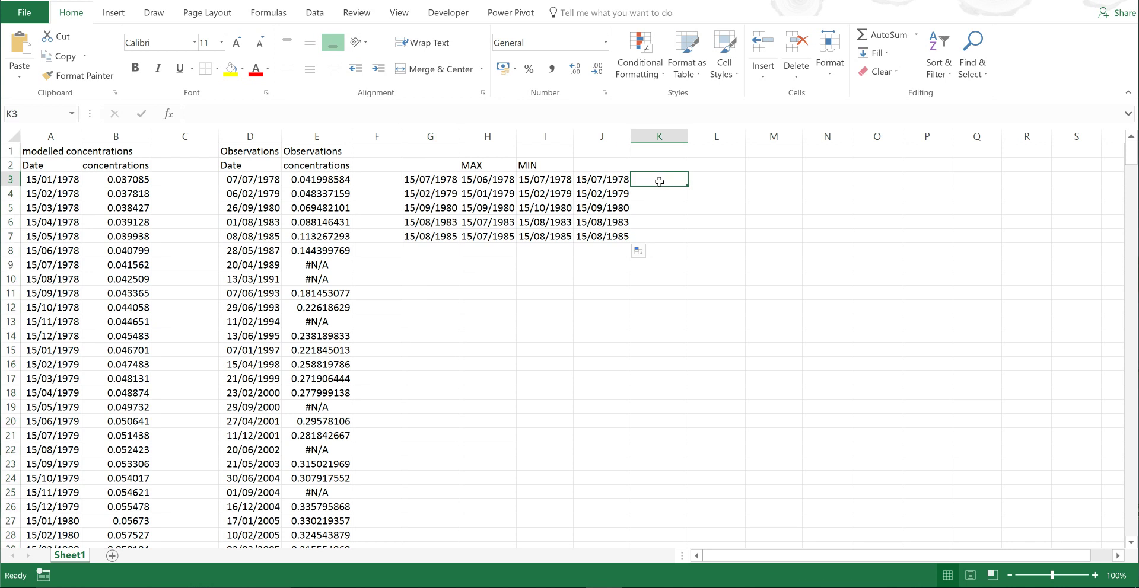
type("=vloo")
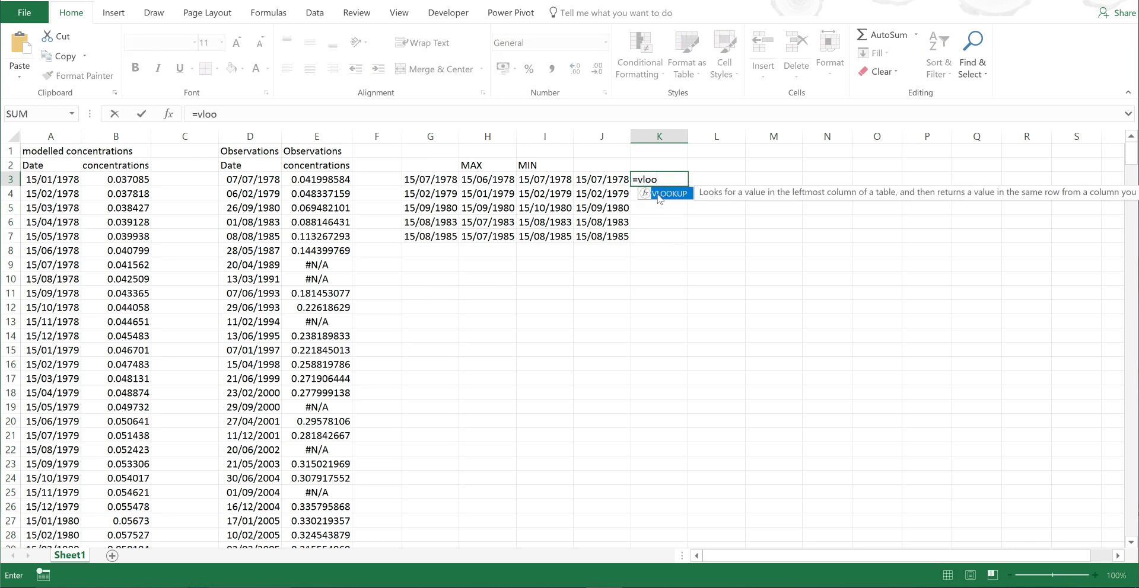
double_click(663, 193)
left_click(599, 176)
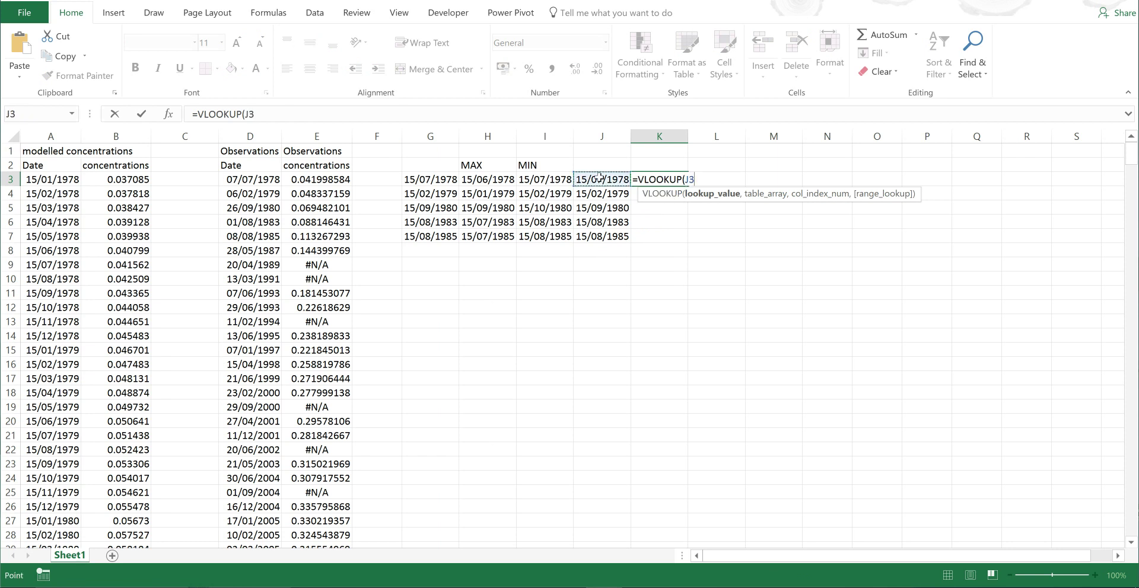
type(",")
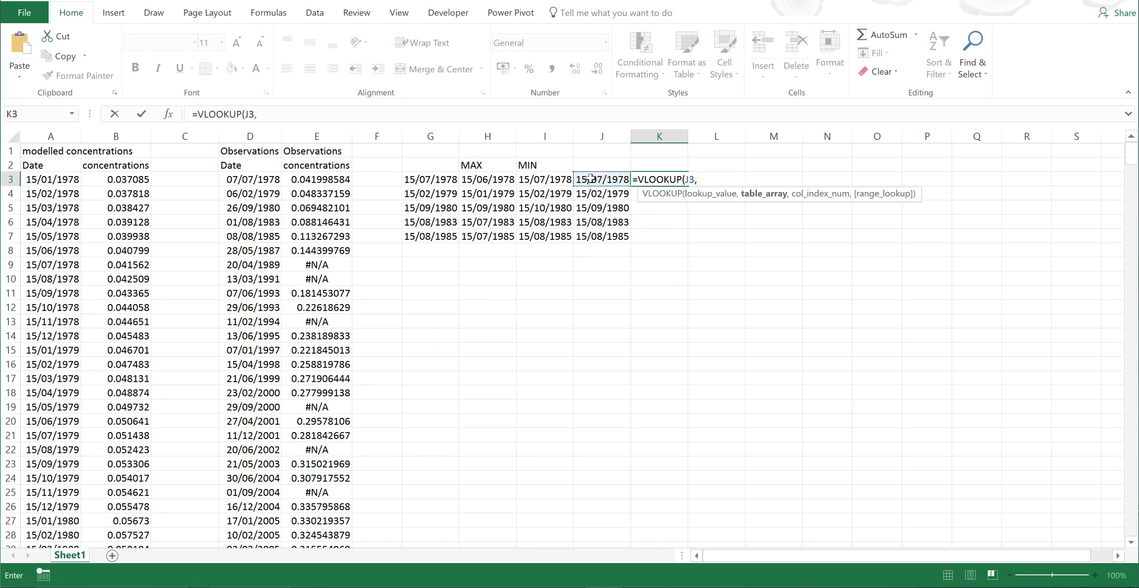
left_click(63, 181)
left_click_drag(107, 178, 120, 182)
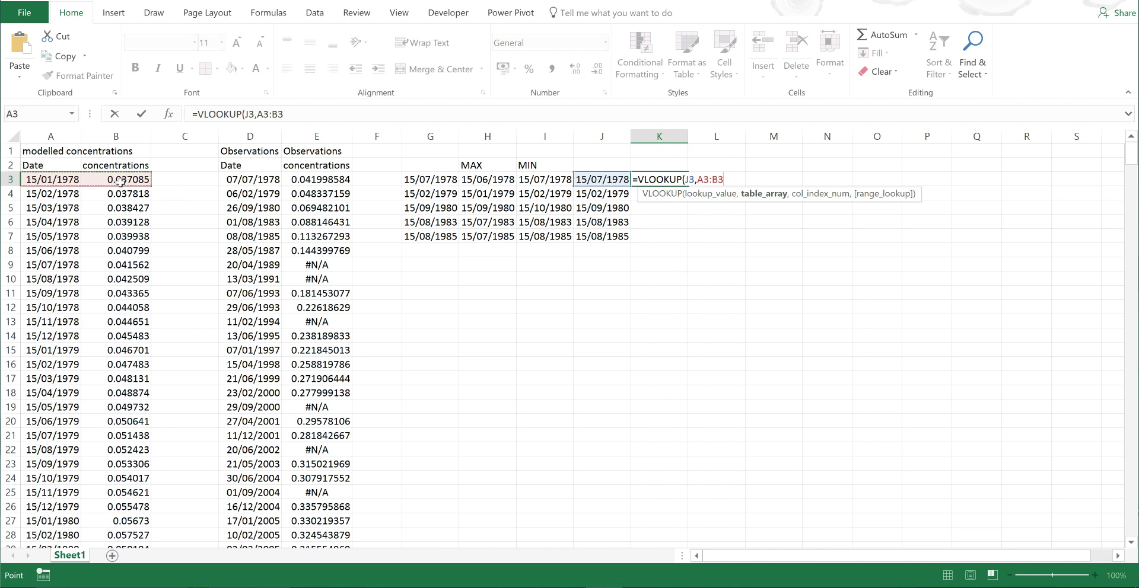
key("ctrl+shift+Down")
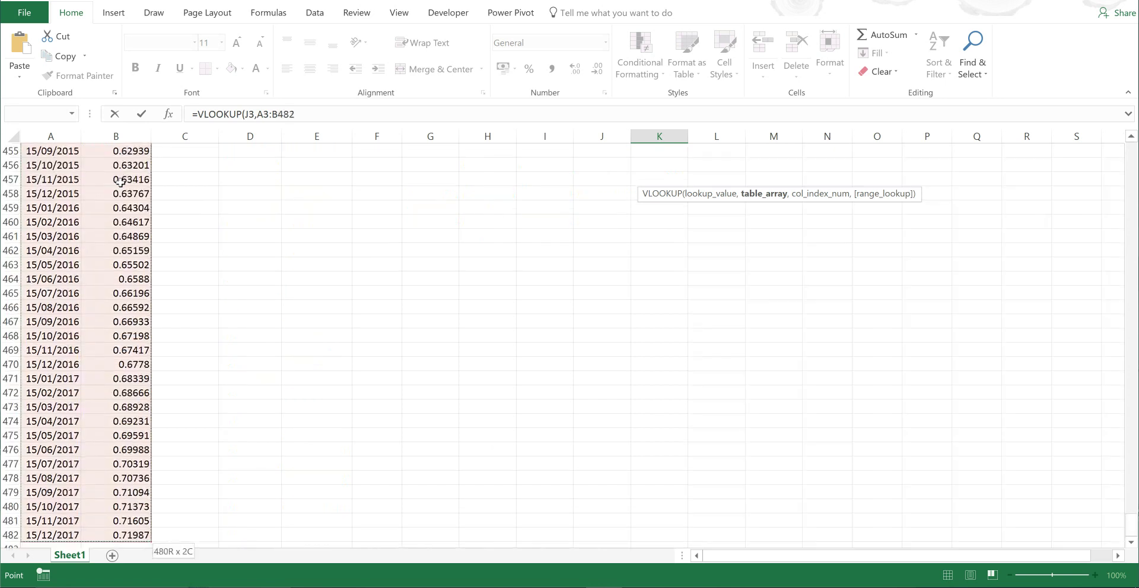
left_click(282, 114)
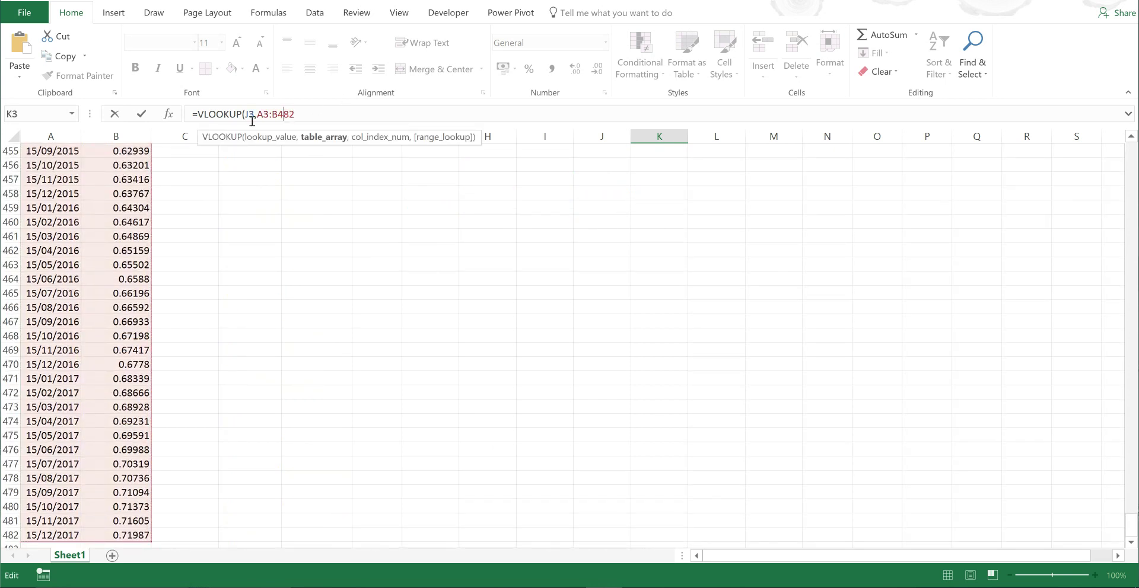
key("F4")
left_click(264, 115)
key("F4")
left_click(331, 116)
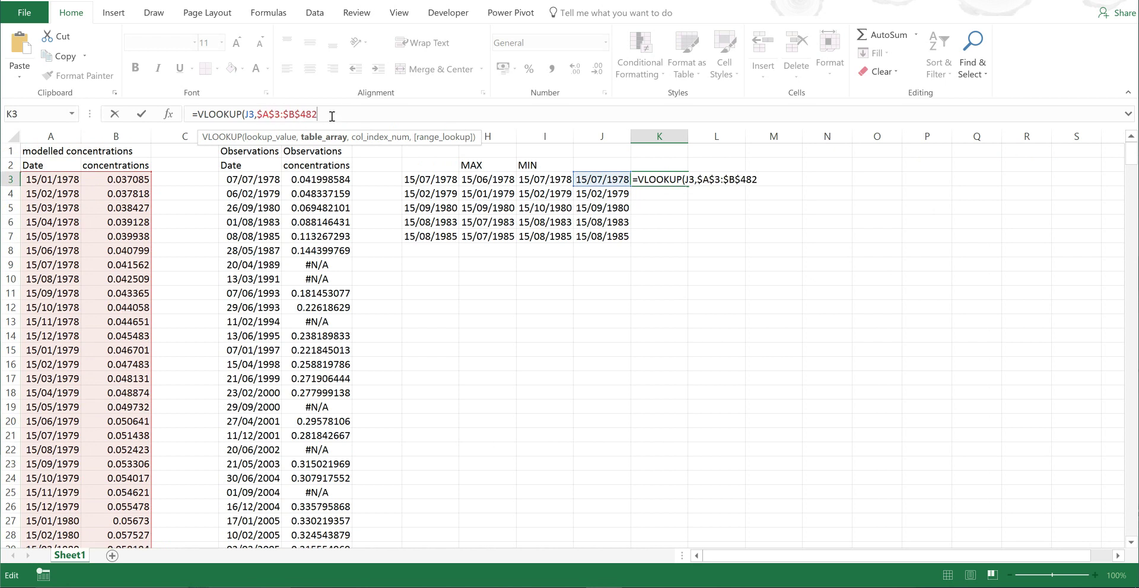
Finish with column 2 and exact match FALSE, then fill down to K7
type(",2,")
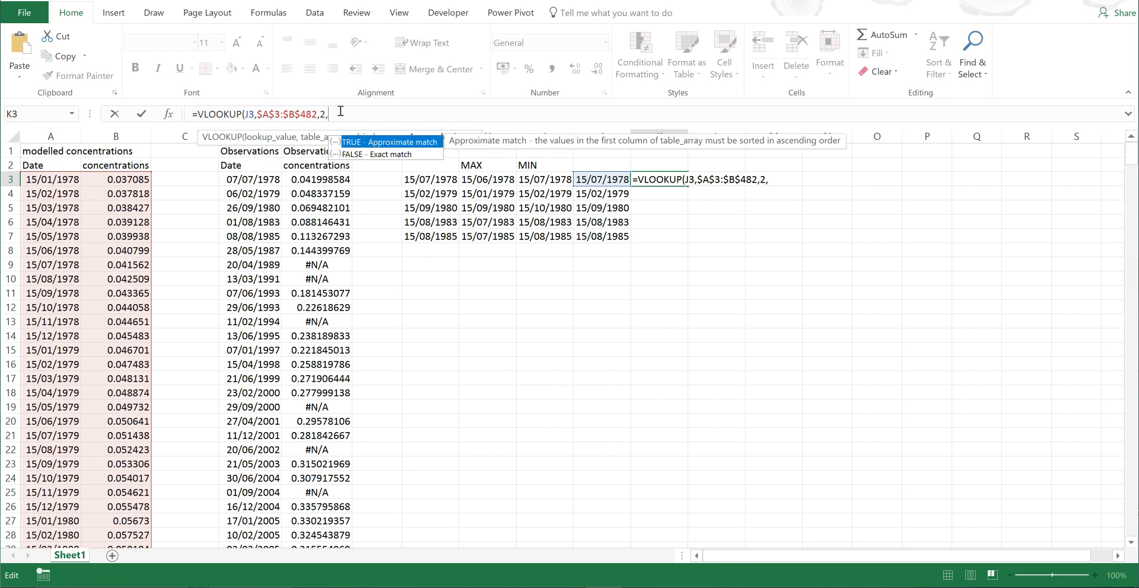
double_click(356, 154)
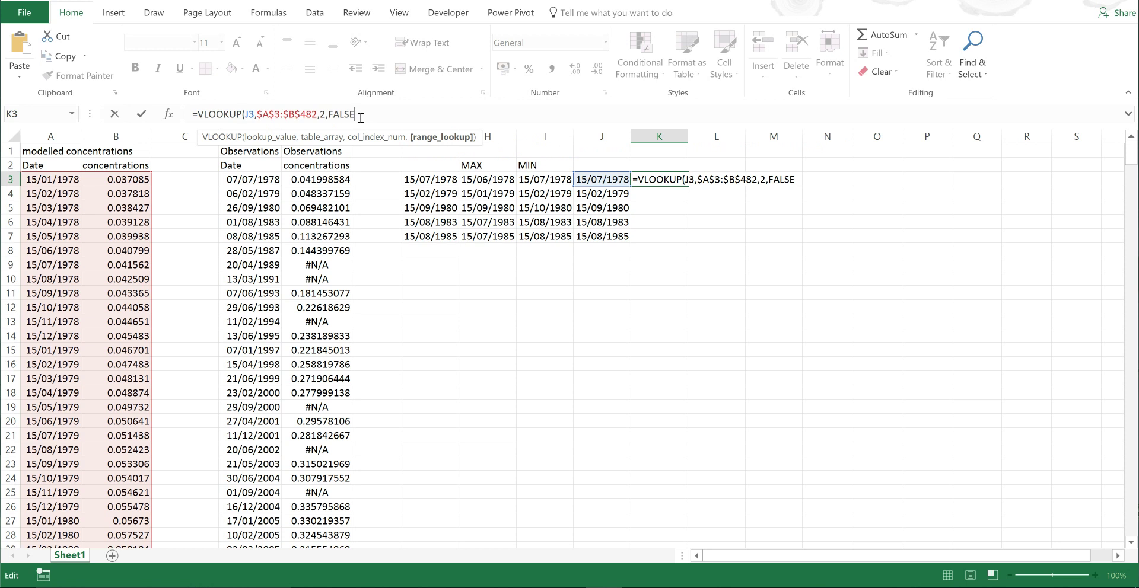
type(")")
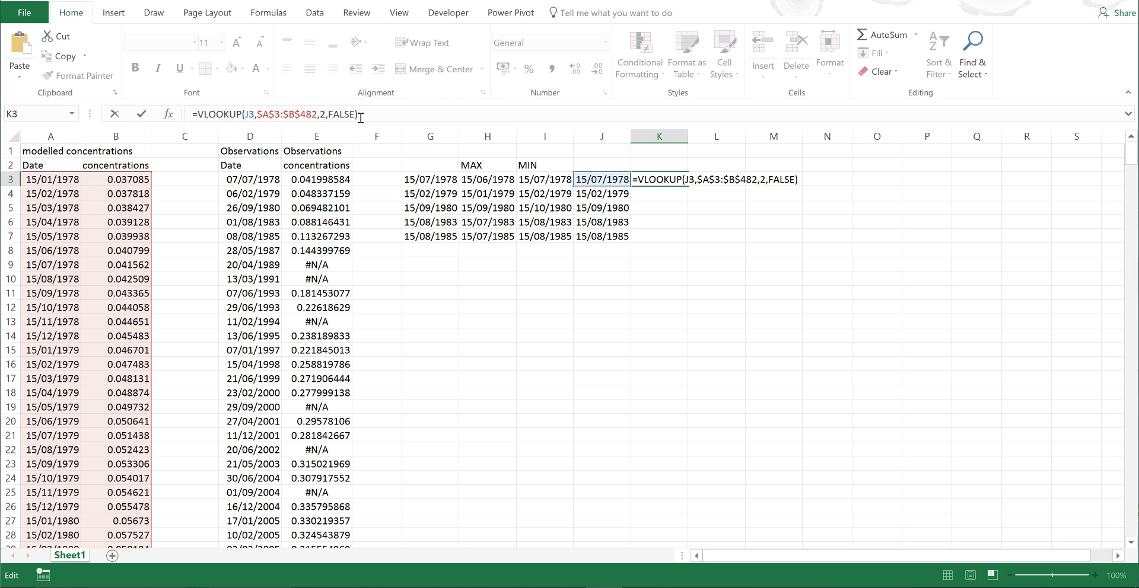
key("Return")
left_click(651, 175)
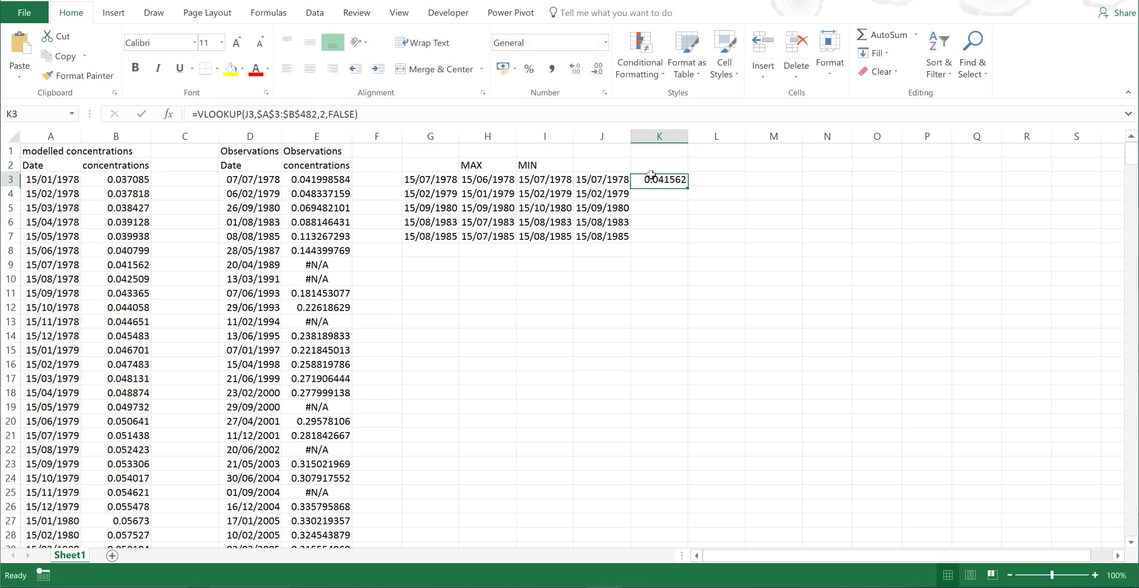
double_click(688, 188)
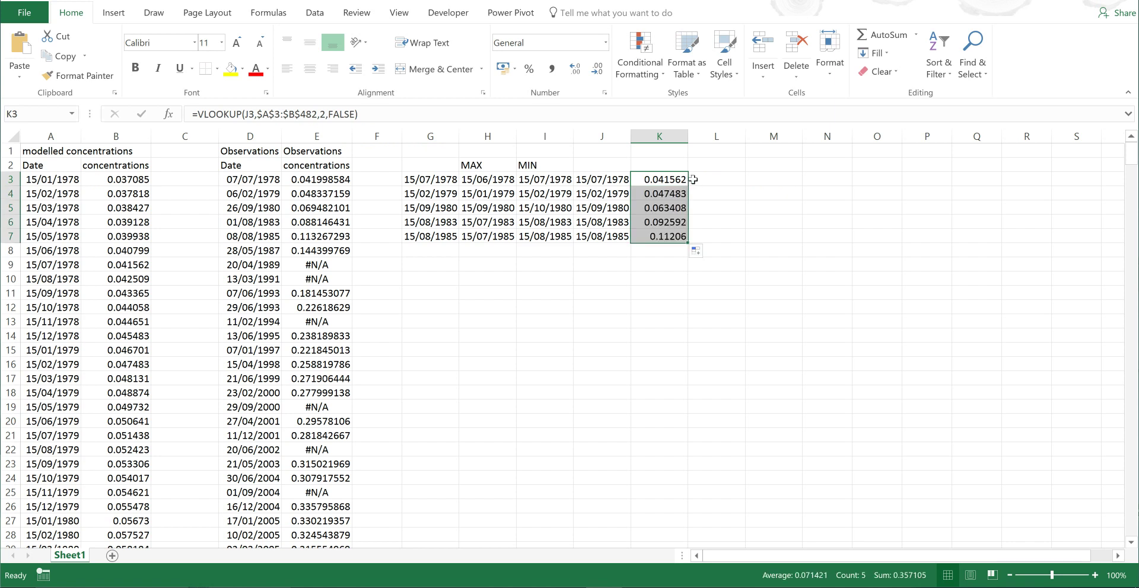
left_click(692, 179)
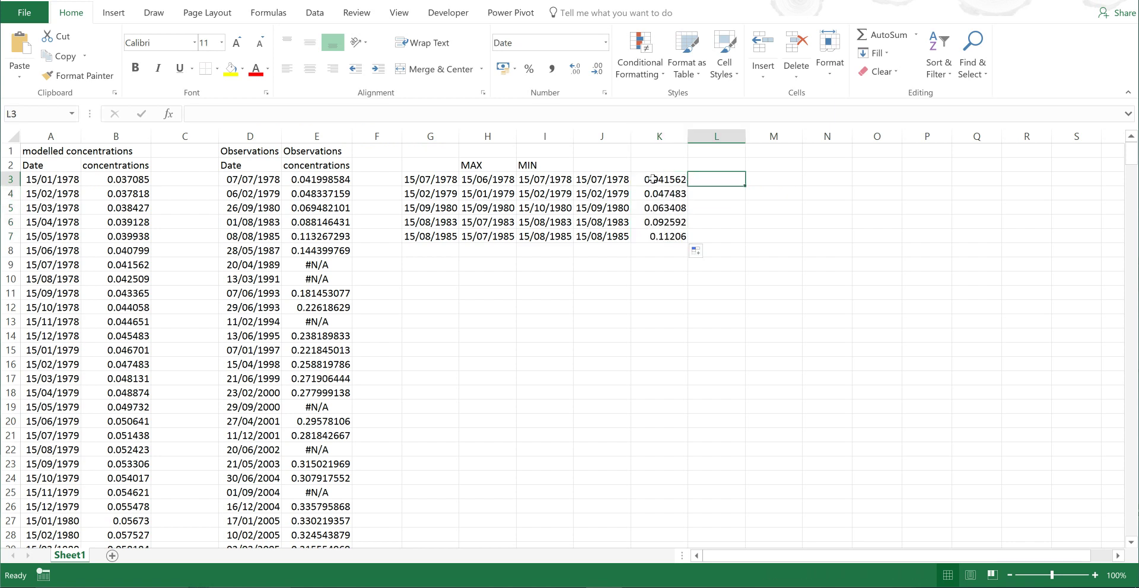
left_click(594, 181)
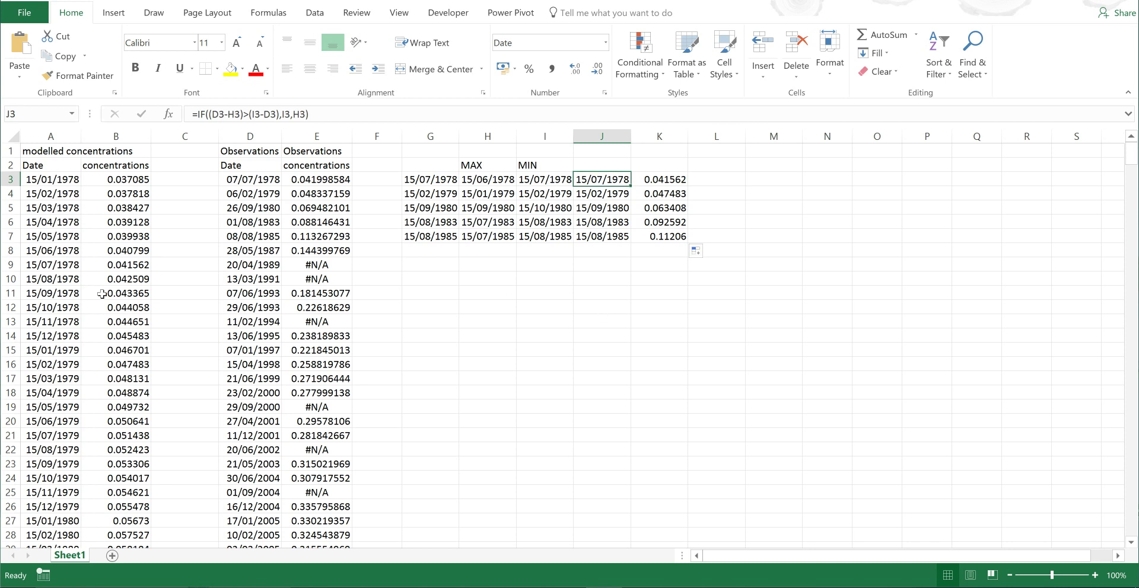
left_click(59, 266)
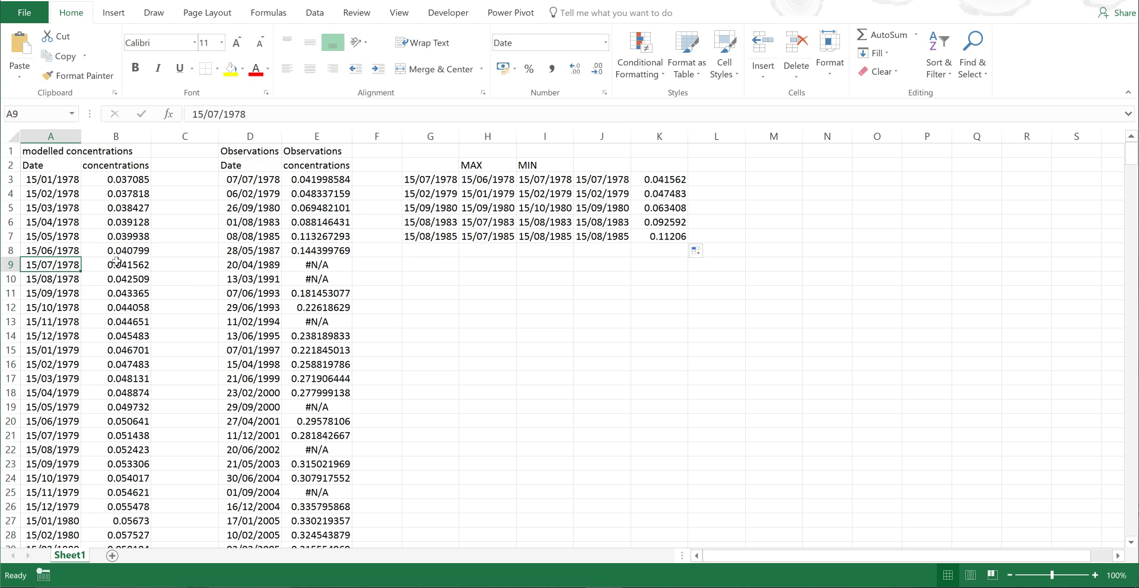
left_click(137, 265)
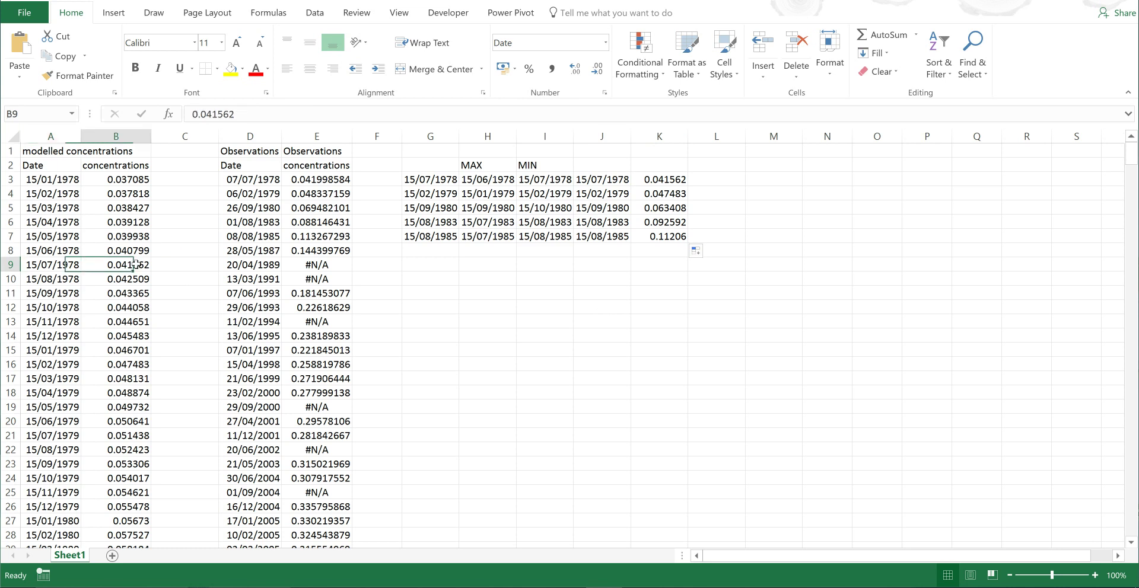
left_click(673, 181)
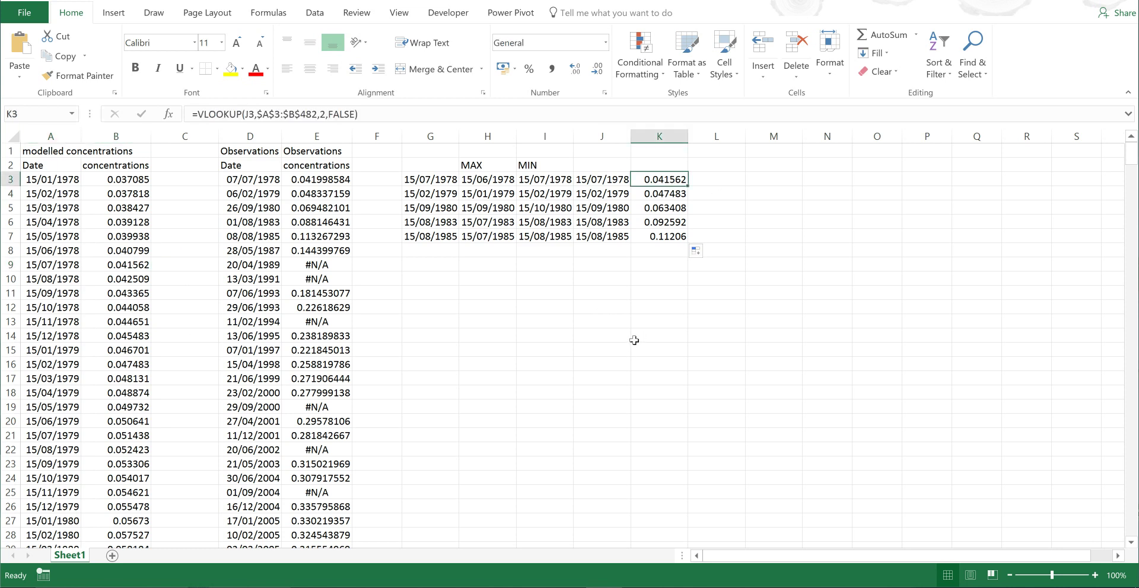
left_click(610, 194)
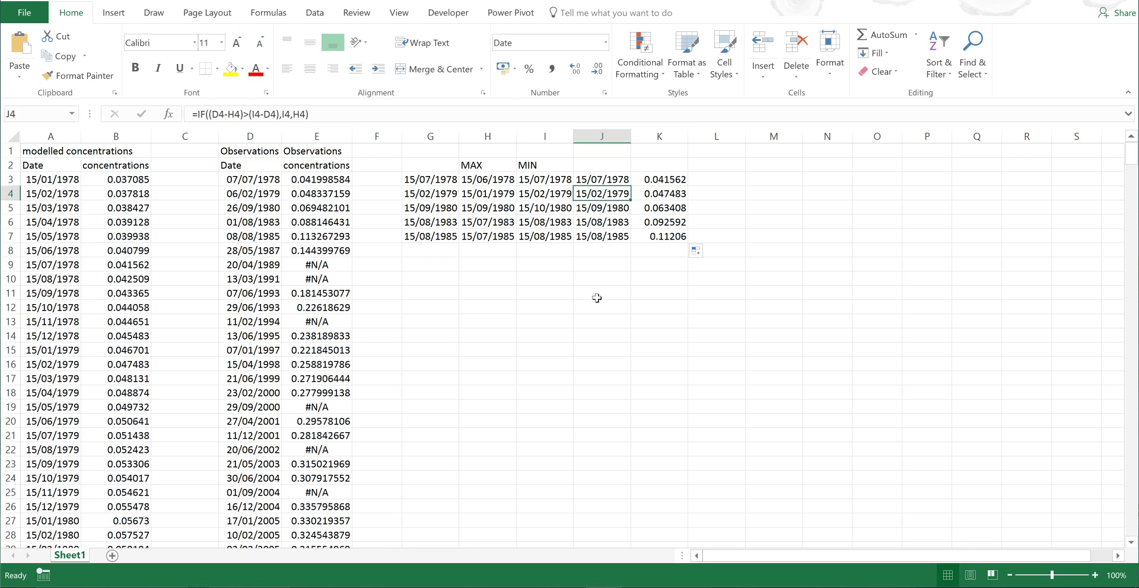
left_click(72, 362)
left_click(129, 364)
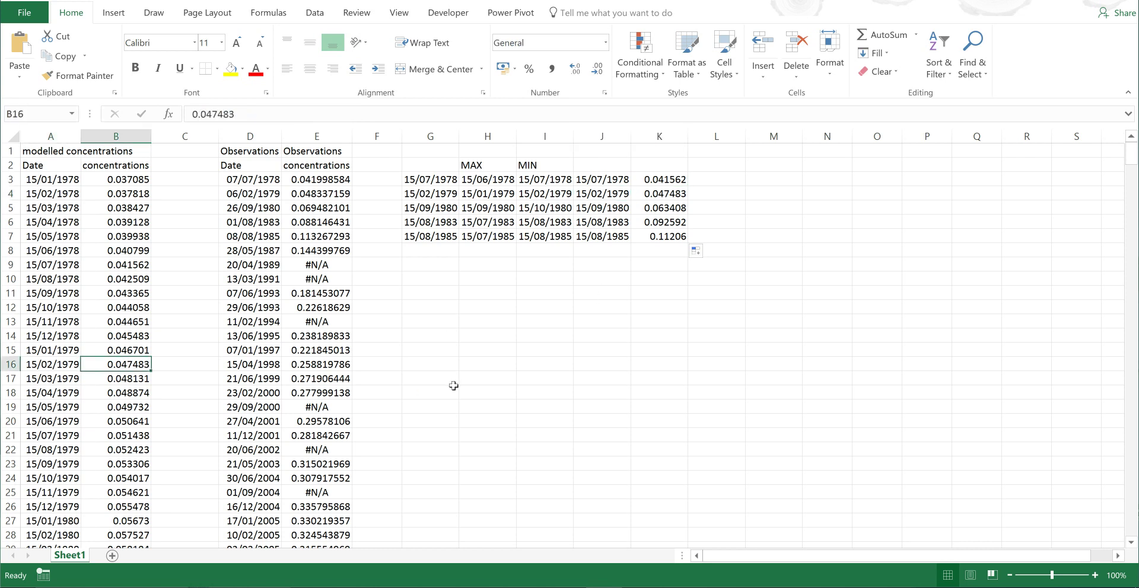
left_click(677, 194)
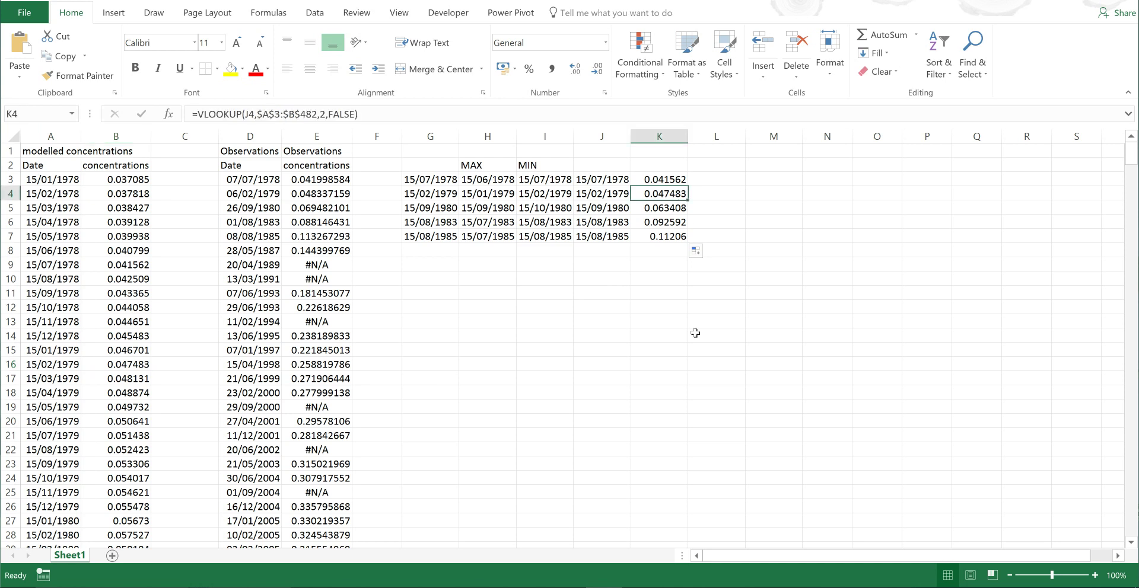
left_click(648, 279)
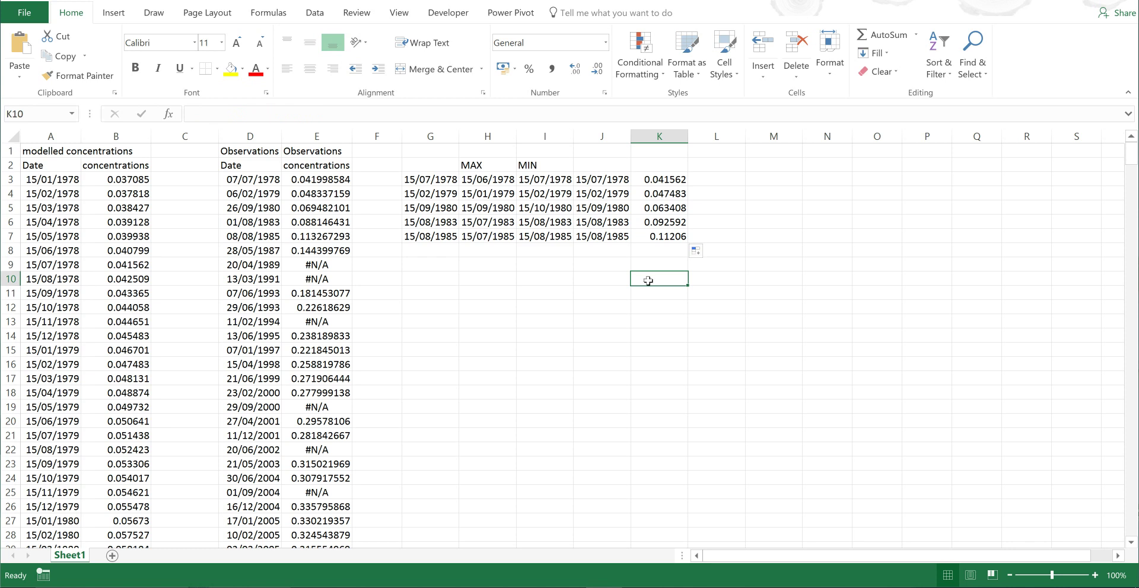
left_click(724, 183)
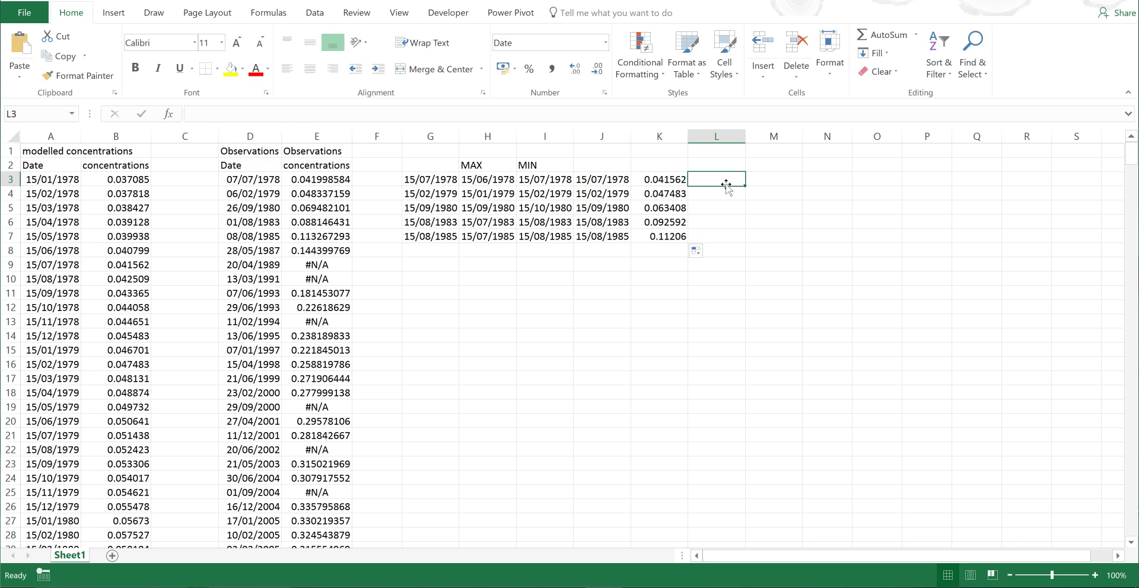
Enter =DATE(YEAR(D3),MONTH(D3),15) in L3 to build the mid-month date
type("=date")
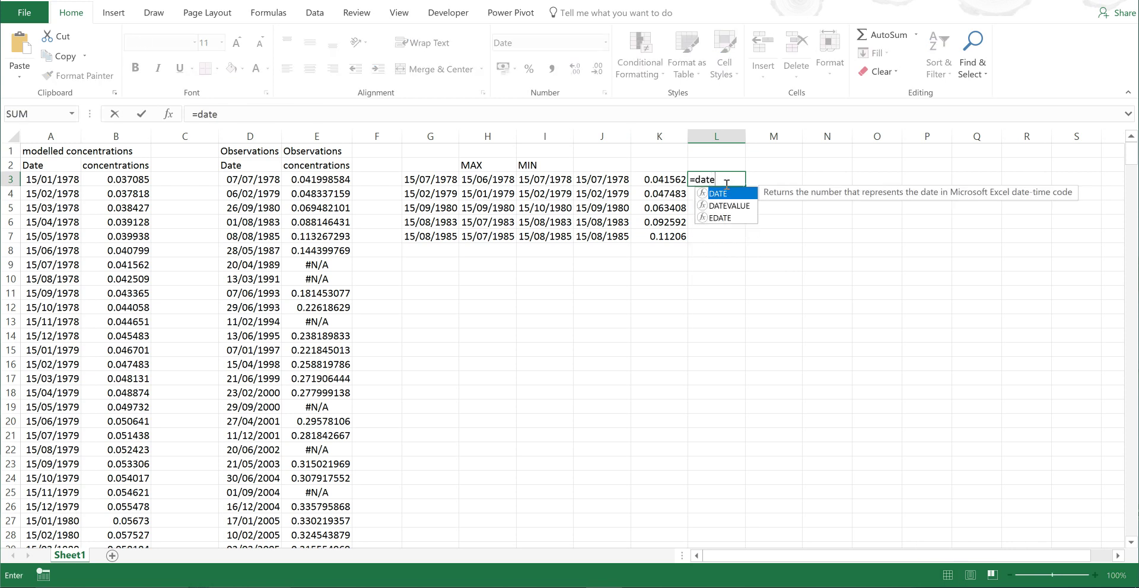
key("Tab")
type("year")
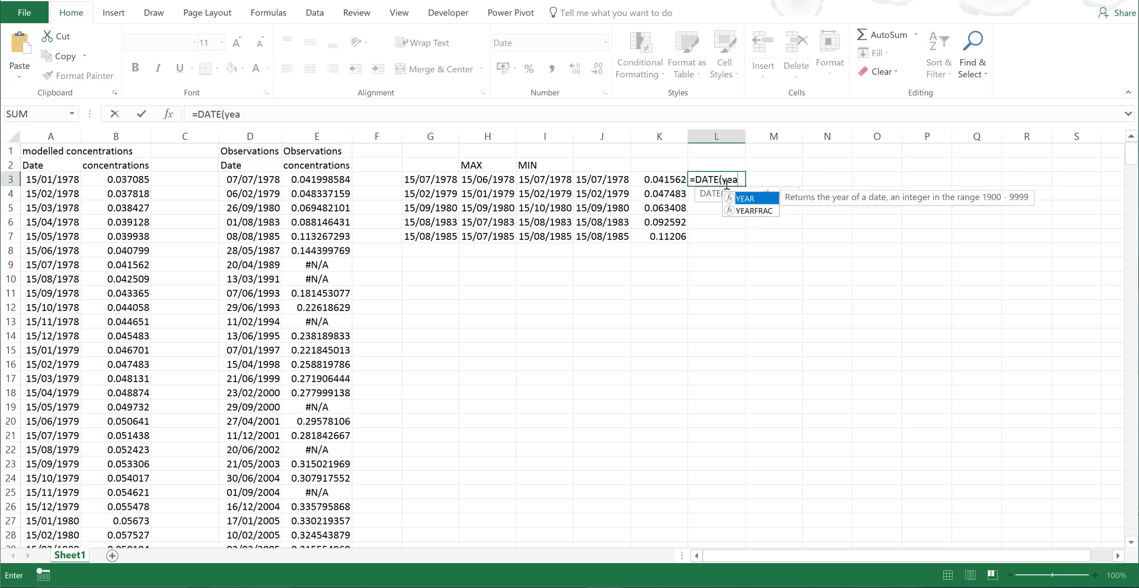
key("Tab")
left_click(276, 178)
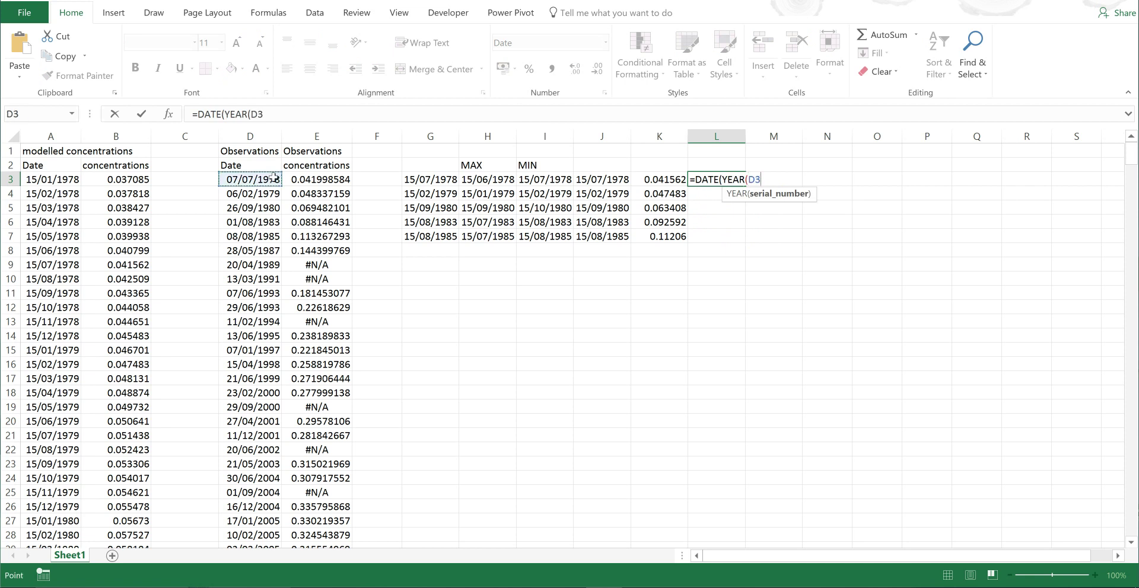
type("),month")
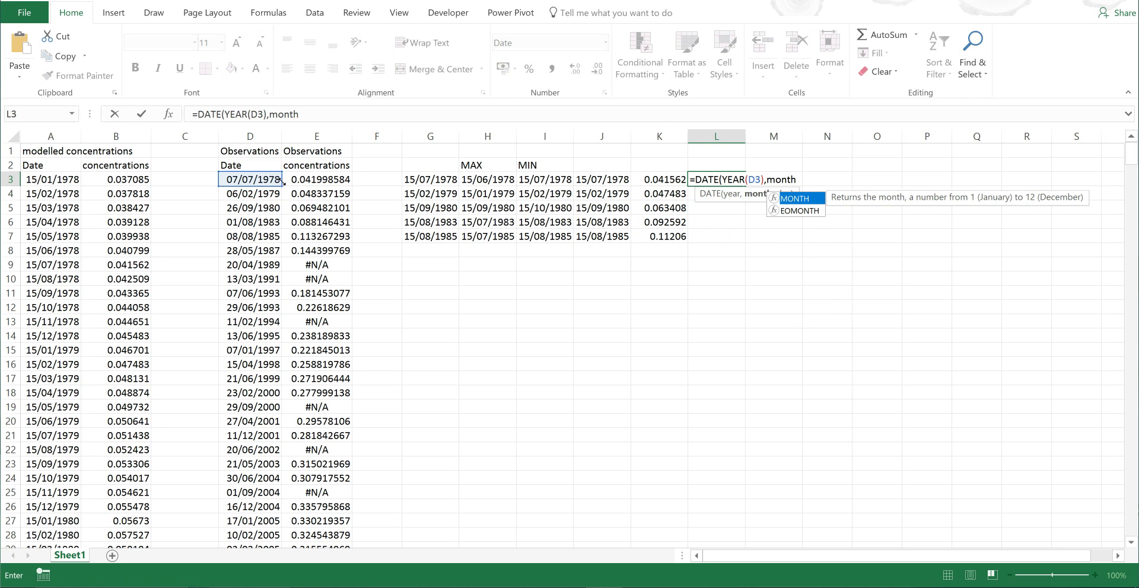
key("Tab")
left_click(252, 179)
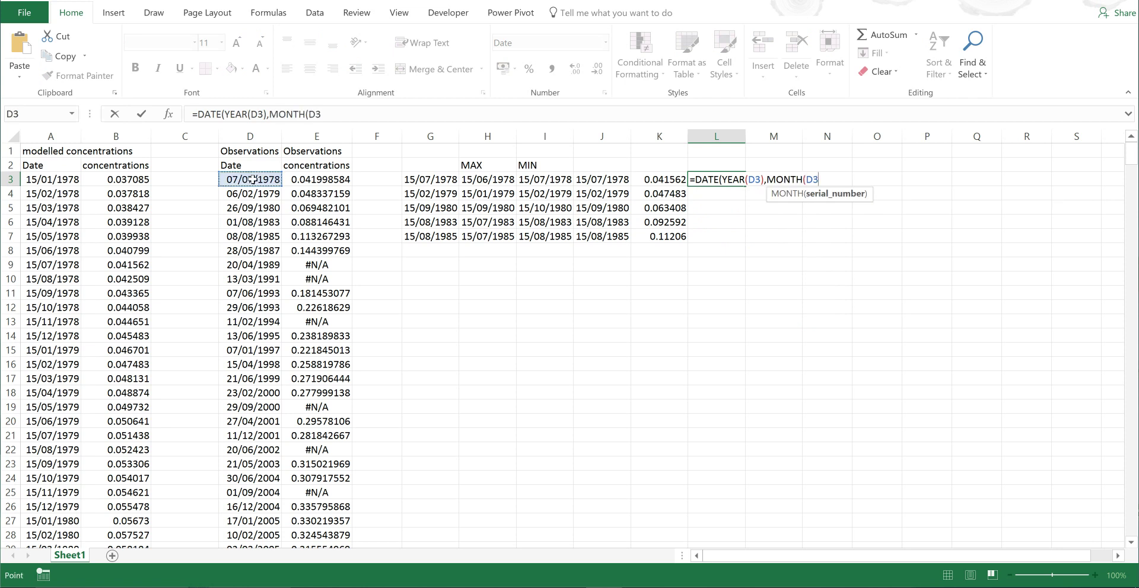
type("),")
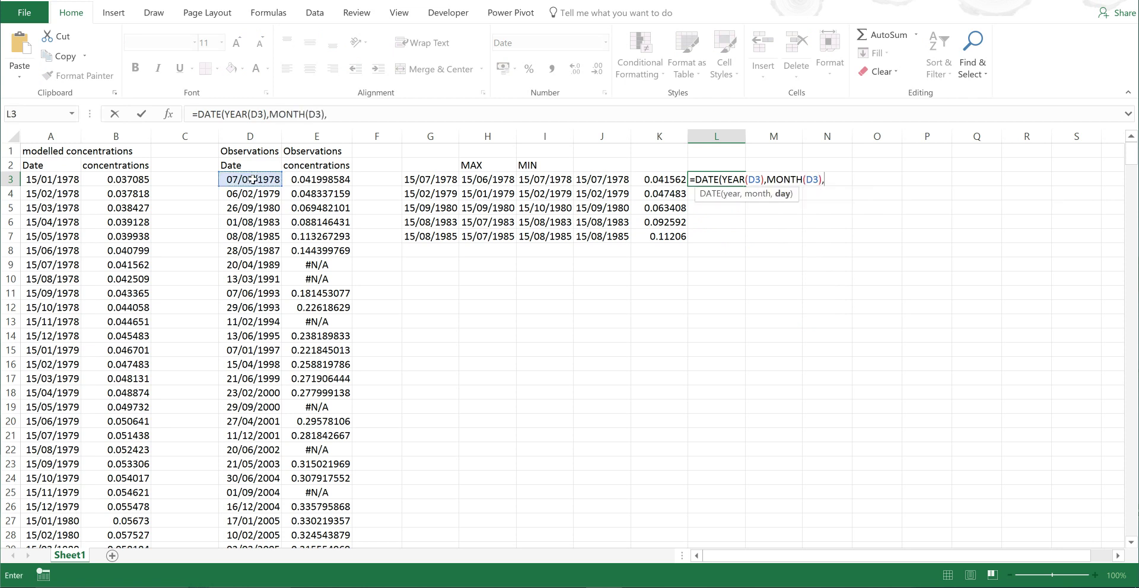
type("15")
key("Return")
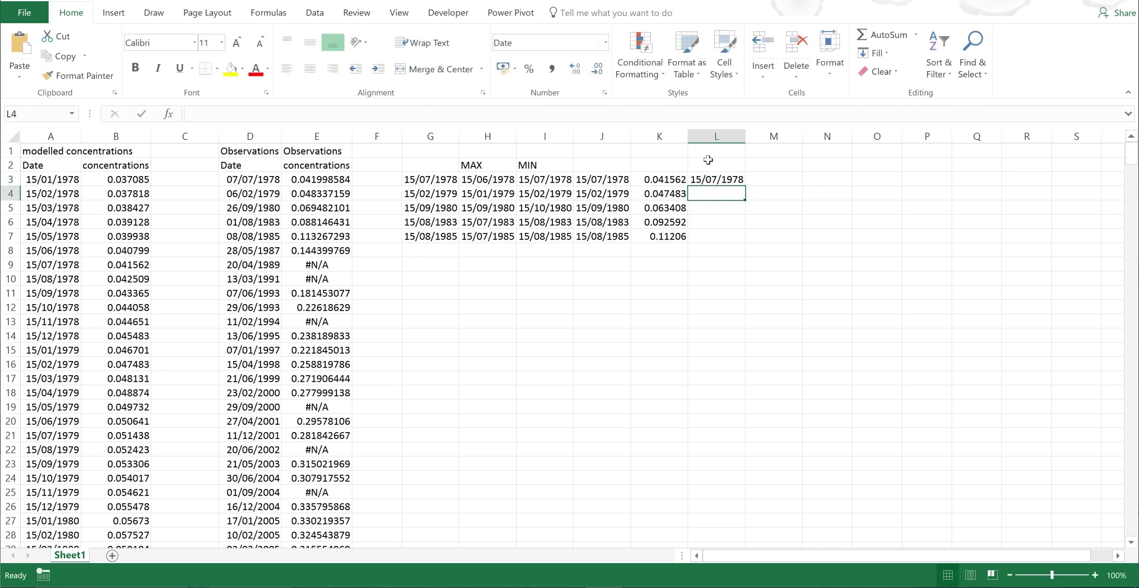
Fill the L3 date formula down to L7 and select D3:D7 to compare
left_click(725, 180)
left_click_drag(745, 185, 731, 242)
left_click_drag(261, 180, 256, 238)
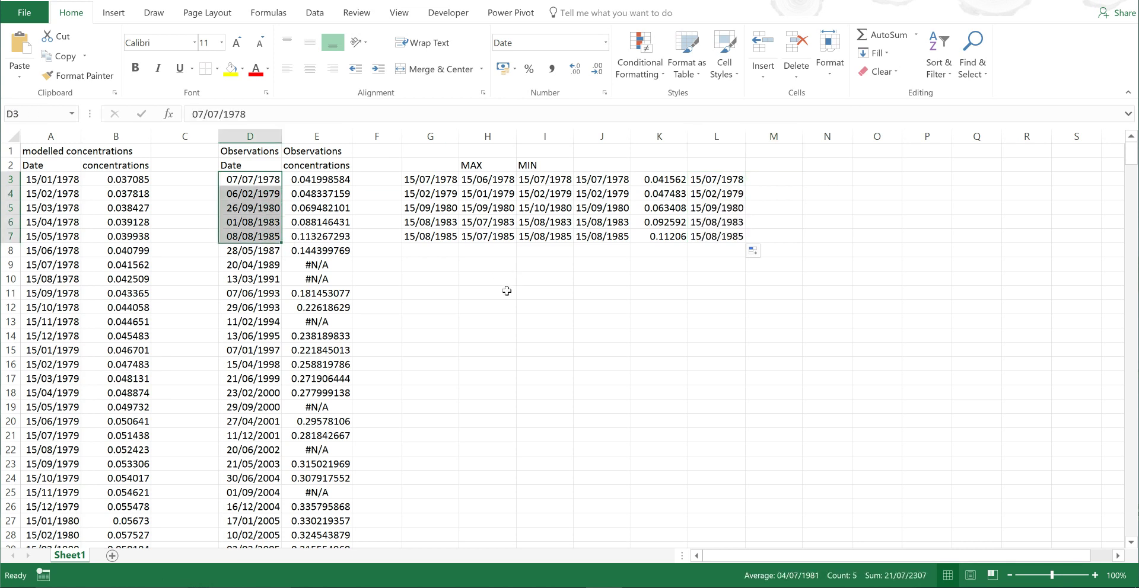
left_click(723, 180)
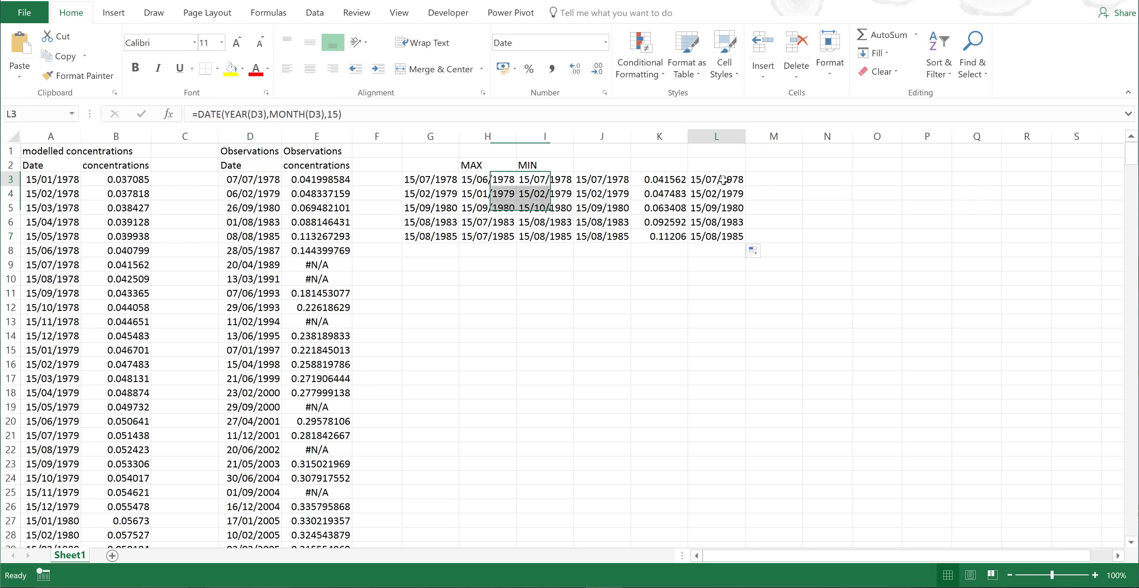
left_click(718, 137)
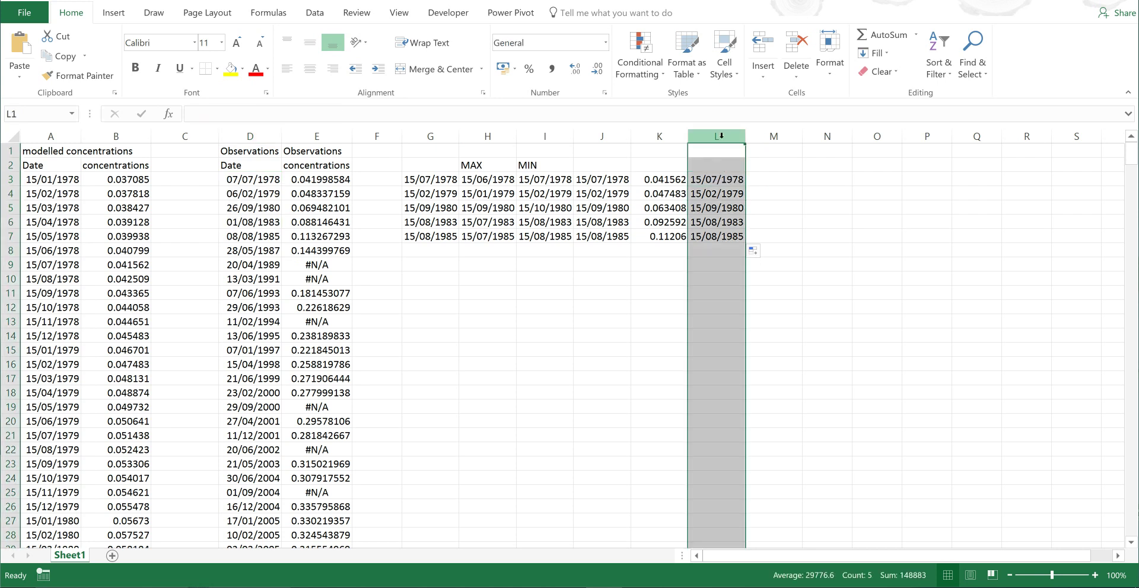
left_click(601, 136)
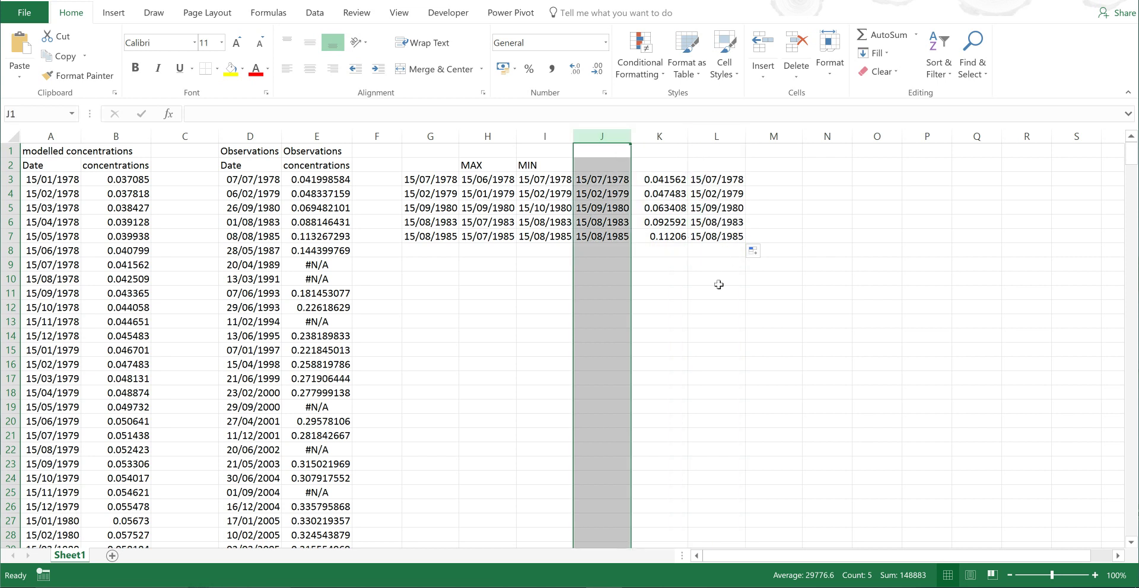
left_click(724, 267)
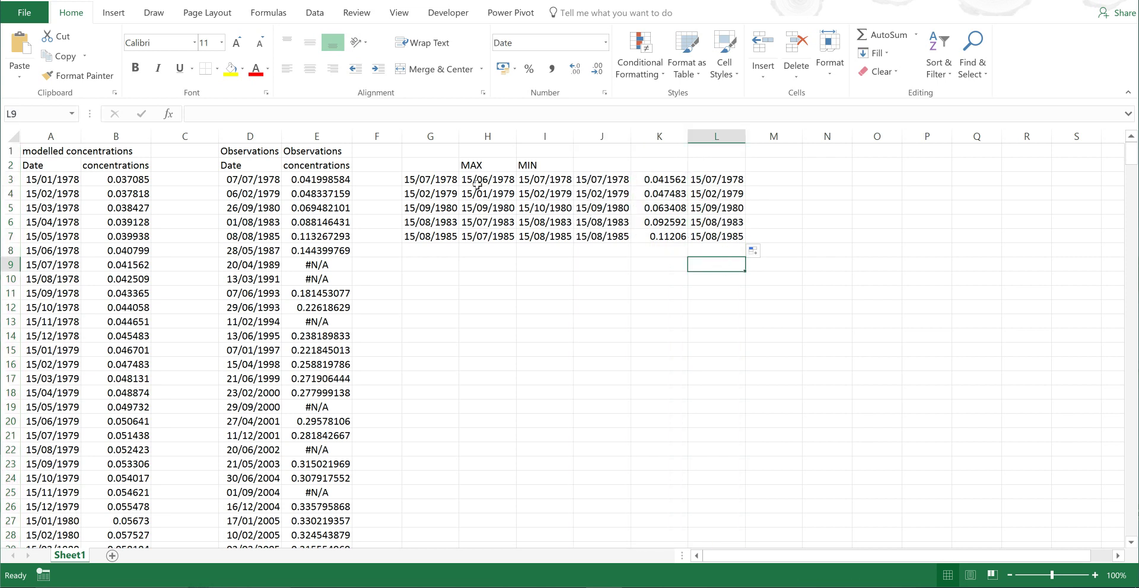
left_click(452, 183)
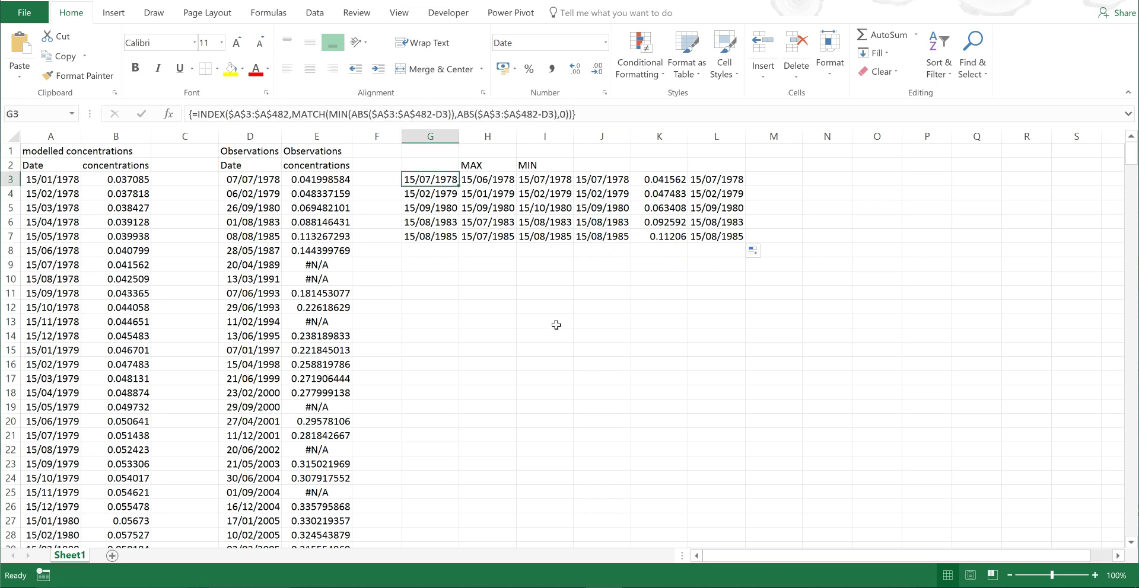
key("Right")
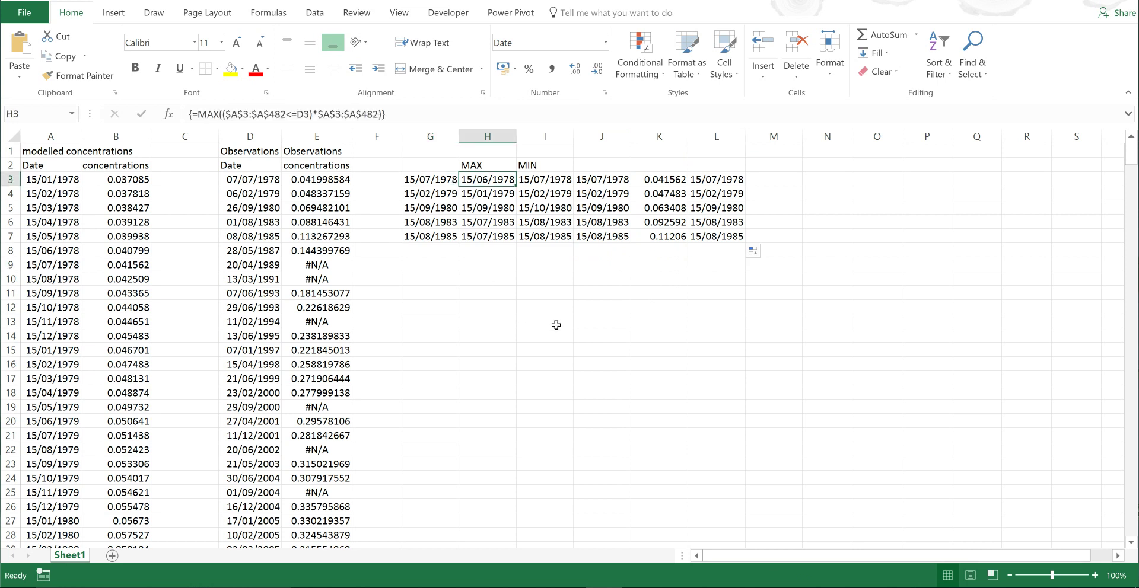
key("Right")
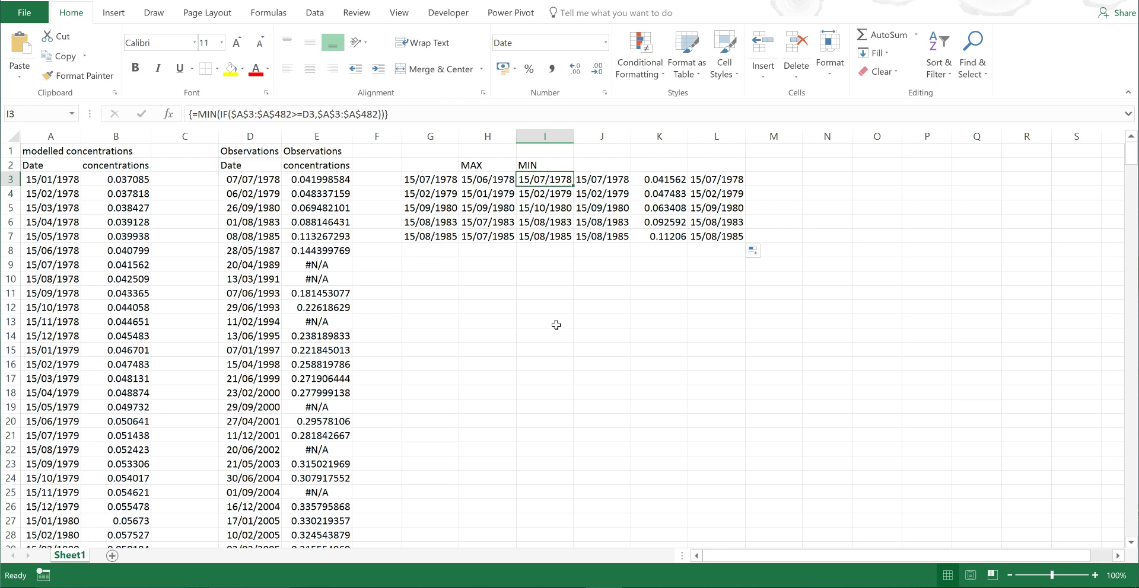
left_click(542, 267)
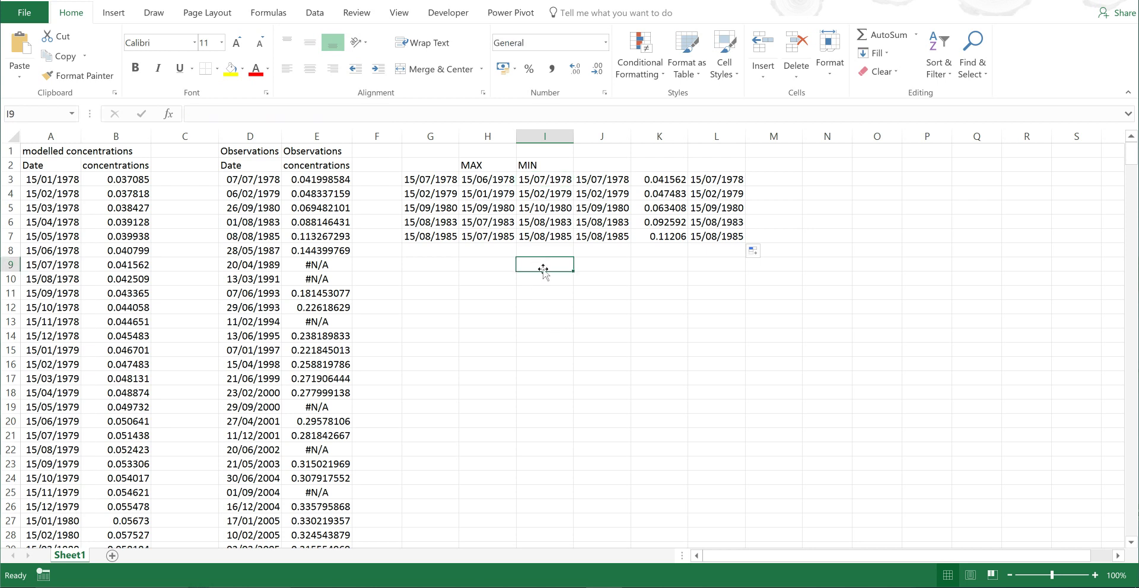